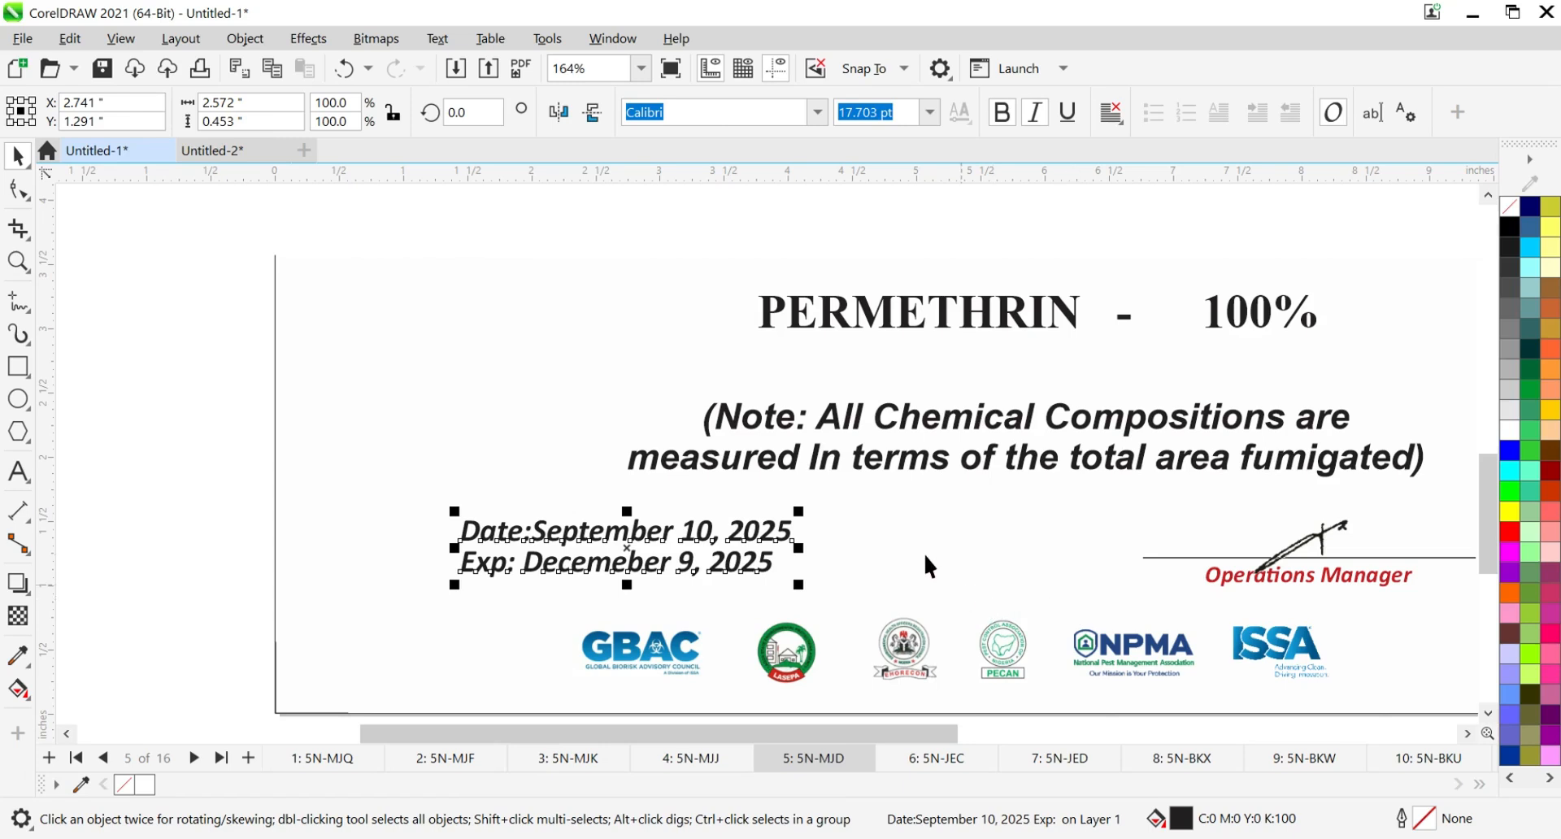
Step: Look through certificate pages 1 to 4 to compare their date and expiry lines
scroll(923, 553, down, 3)
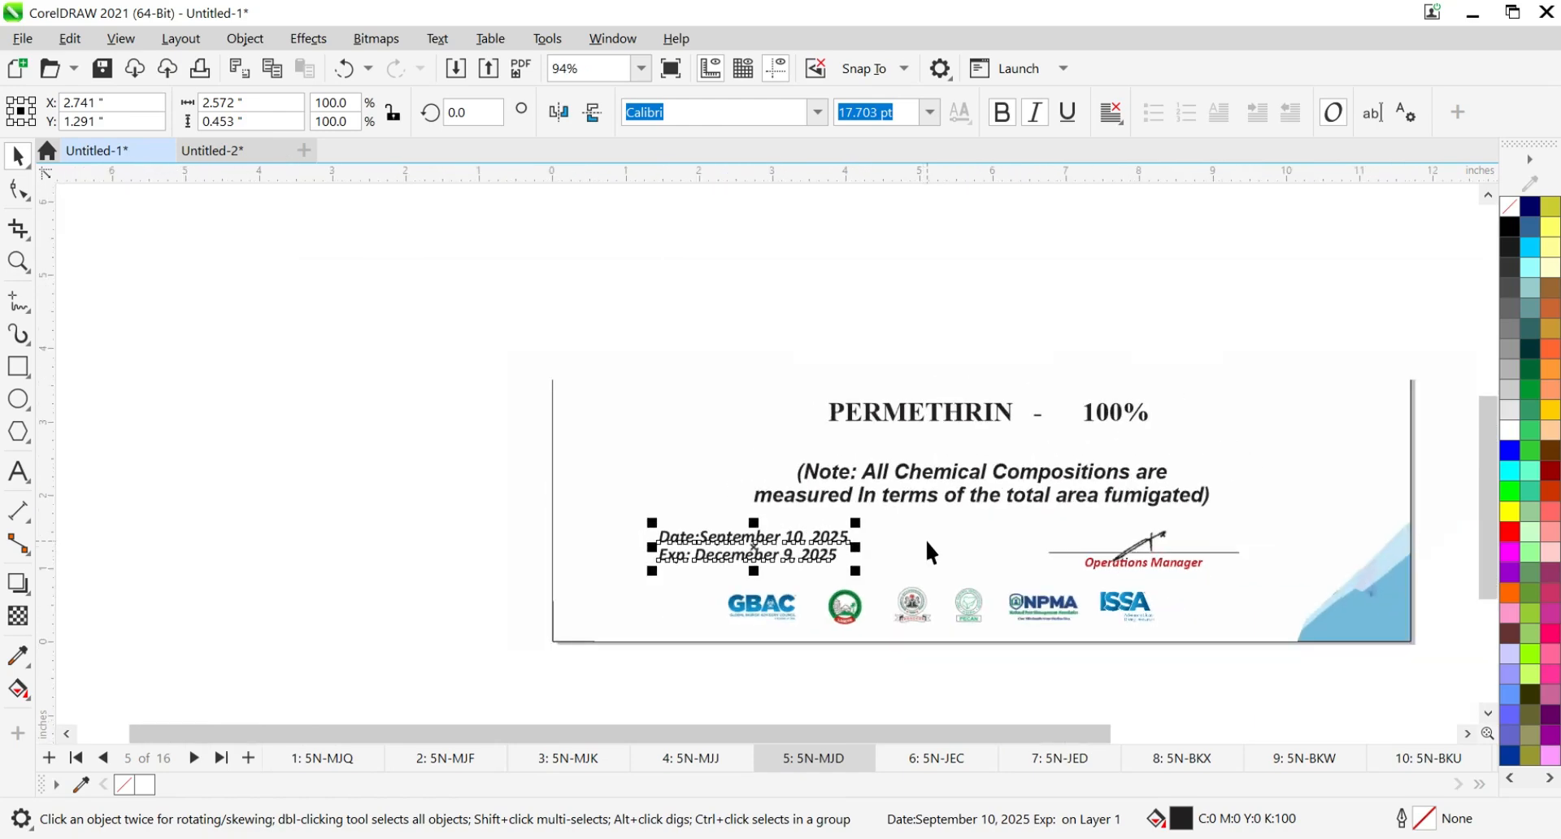
click(323, 757)
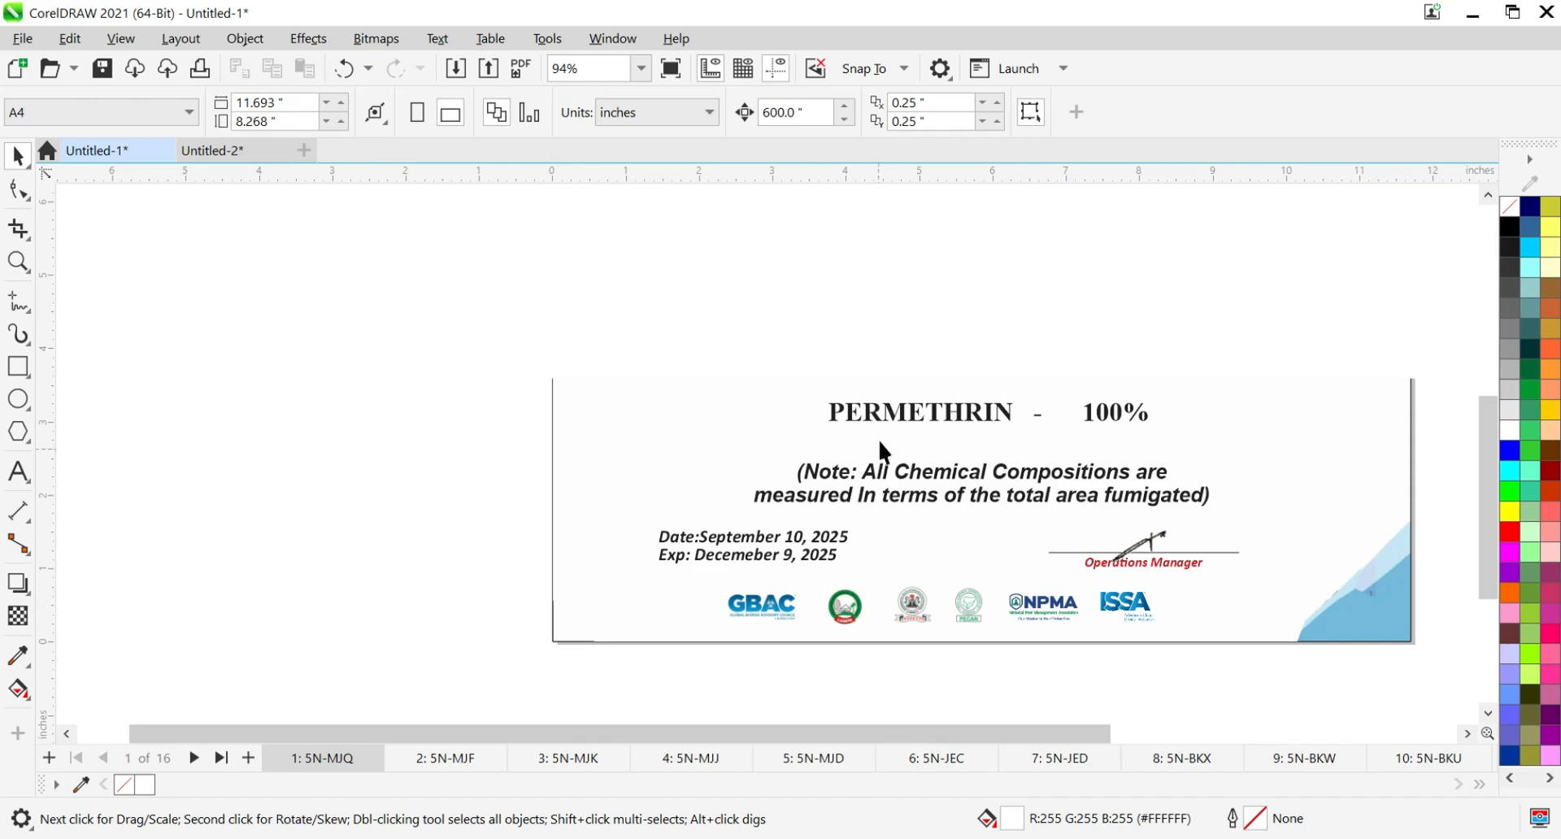
click(1356, 623)
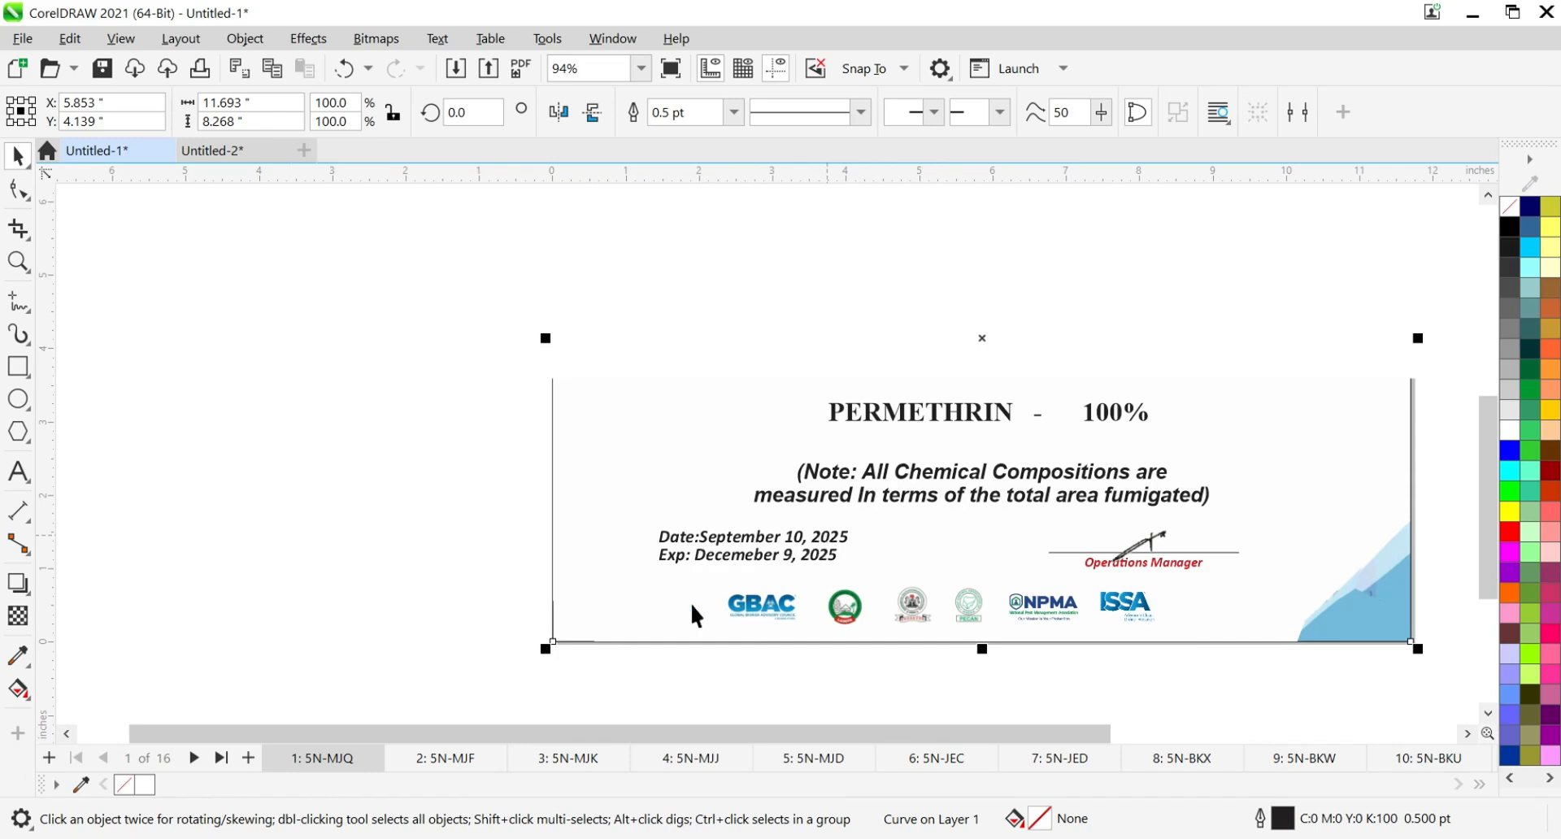
click(416, 762)
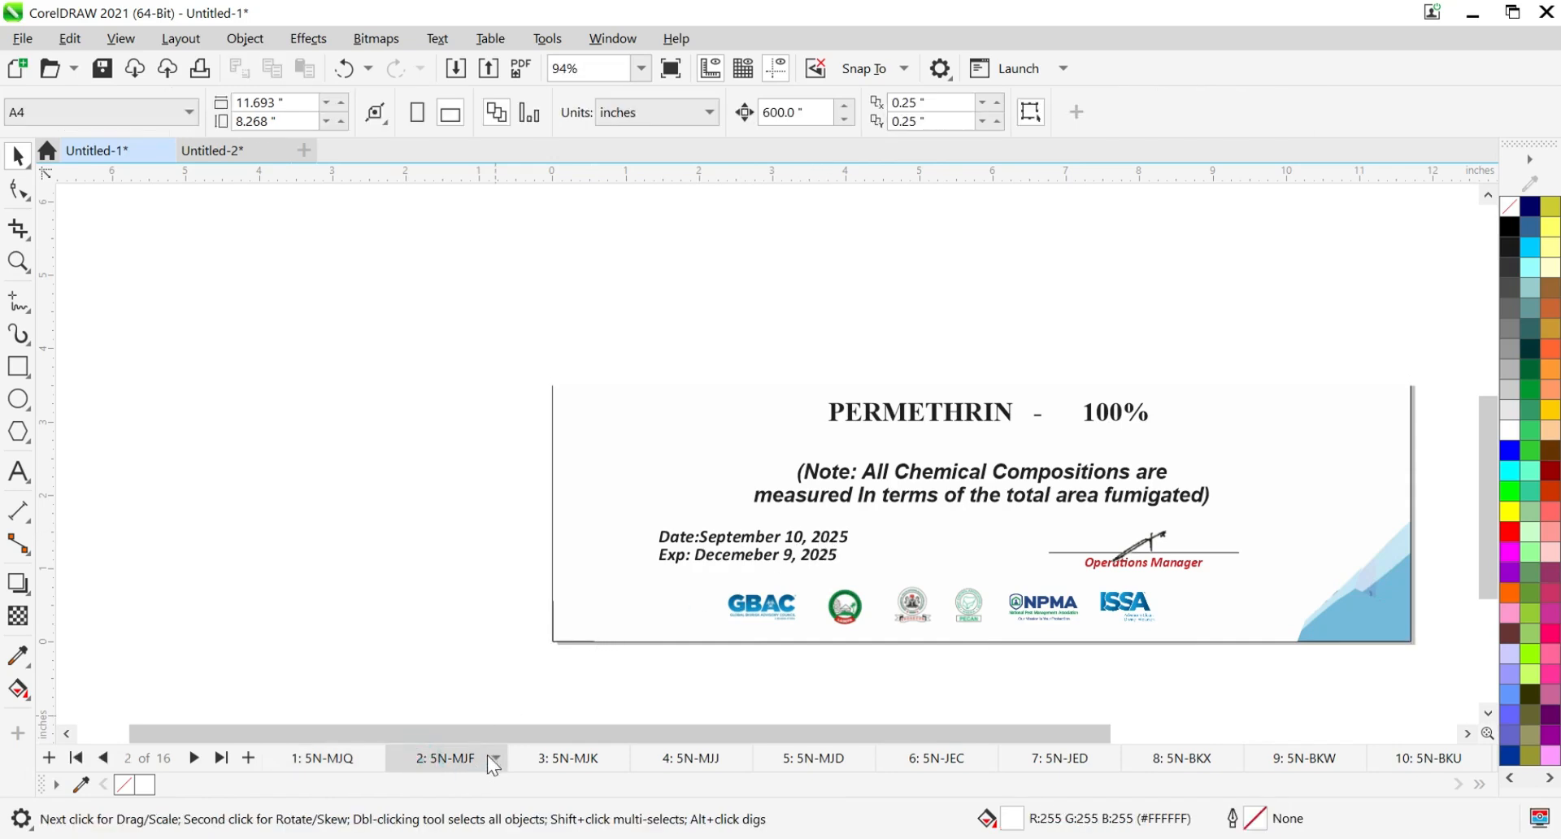
click(569, 759)
click(681, 760)
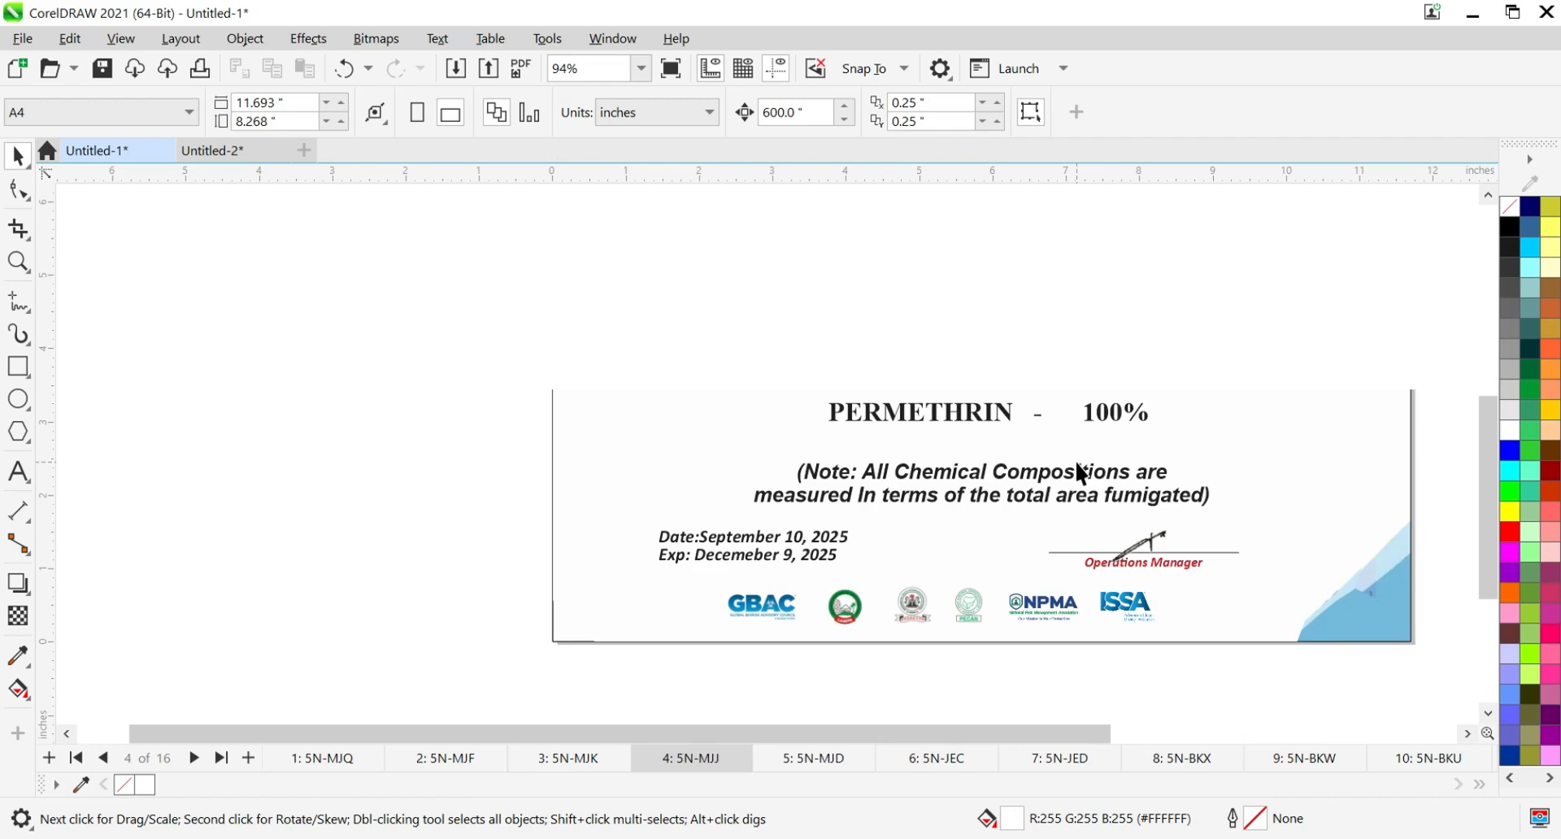
click(1083, 340)
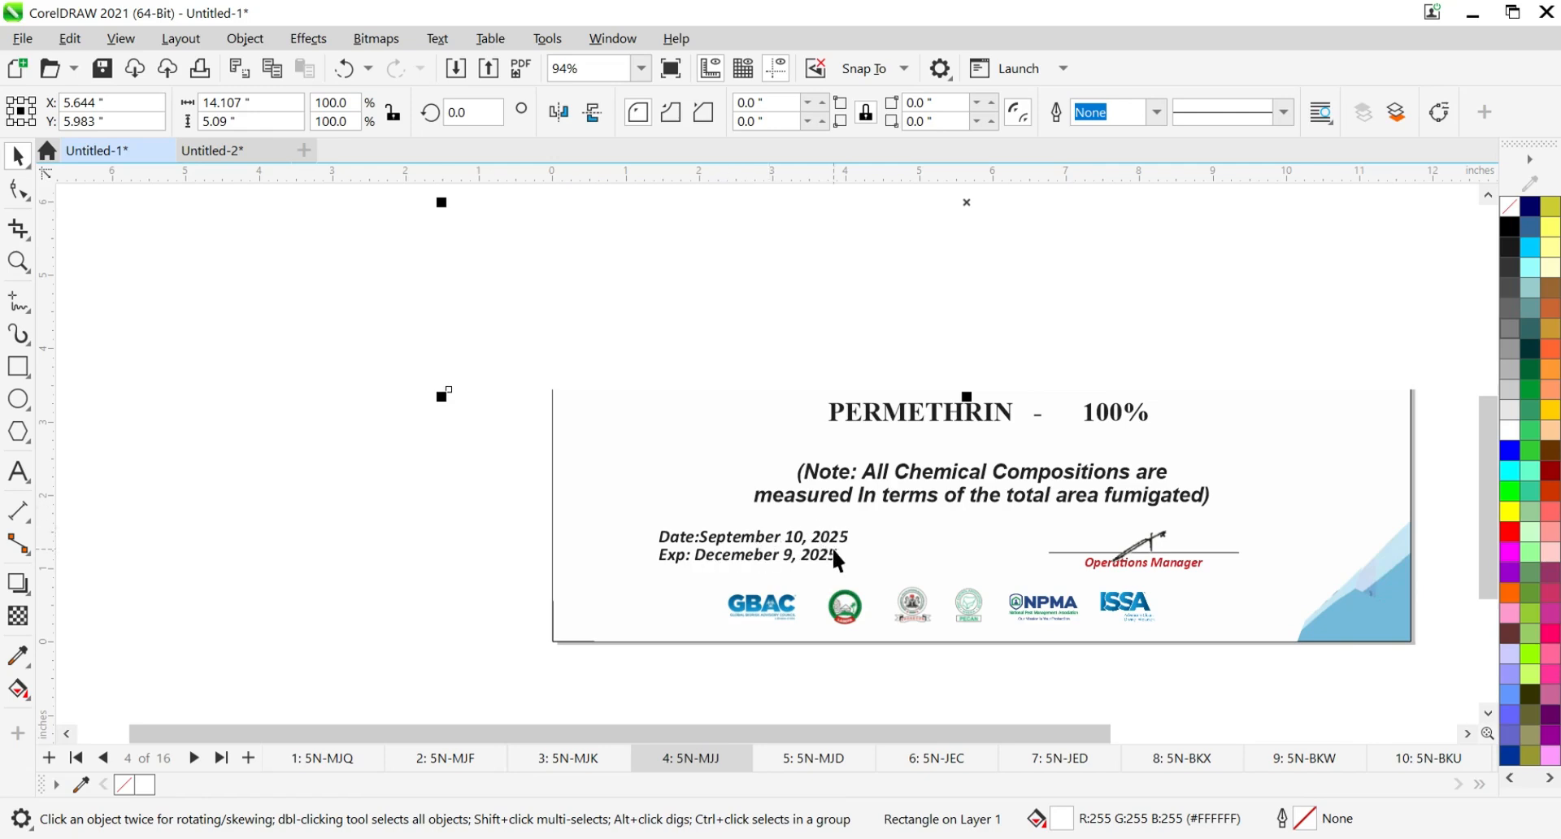
Step: Select the date and expiry text on page 1 and open the Find and Replace docker
click(317, 760)
click(751, 543)
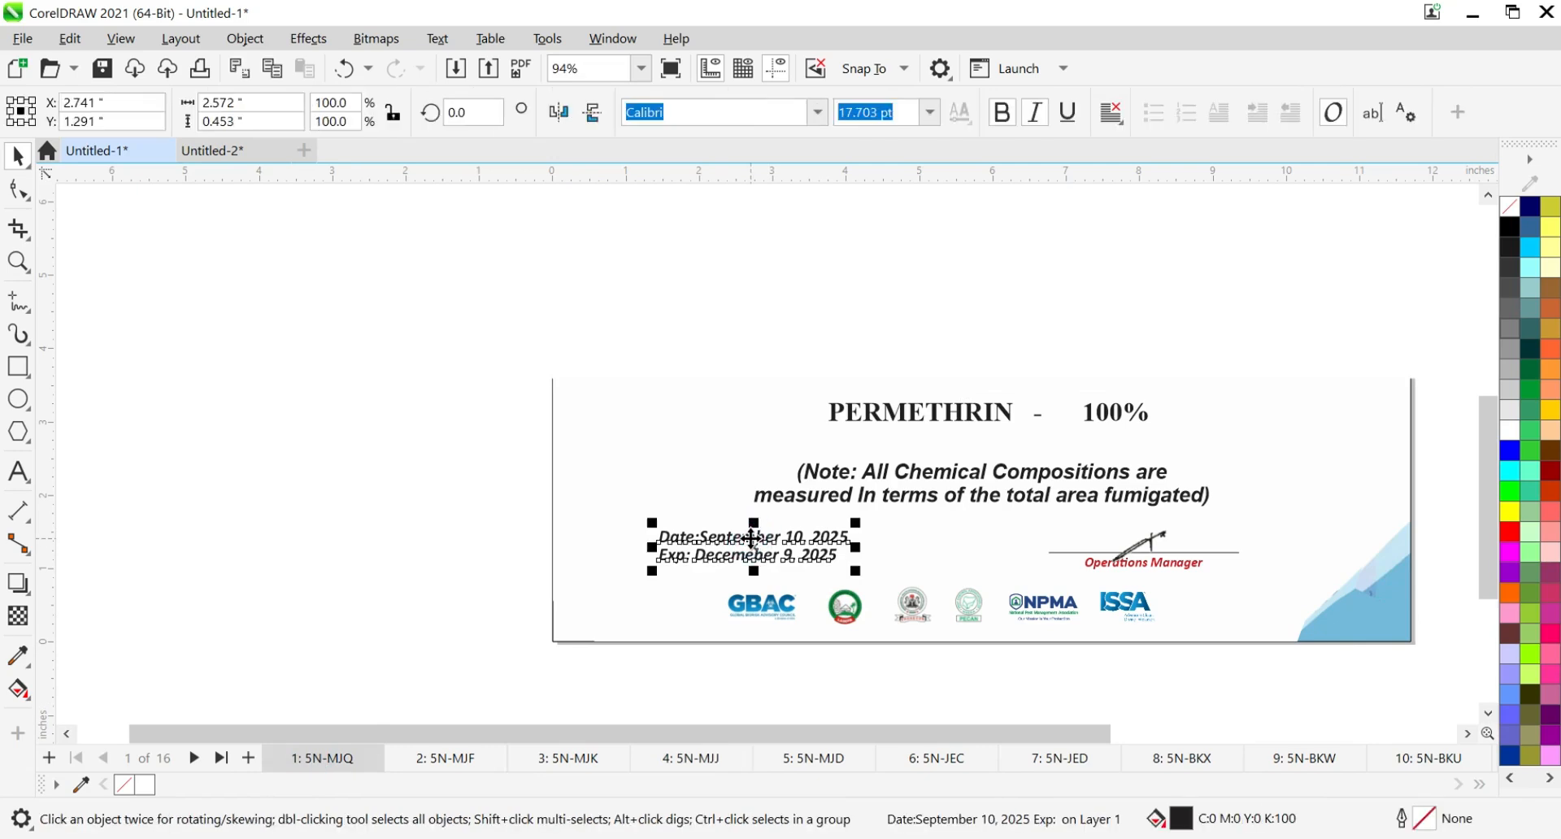
click(623, 38)
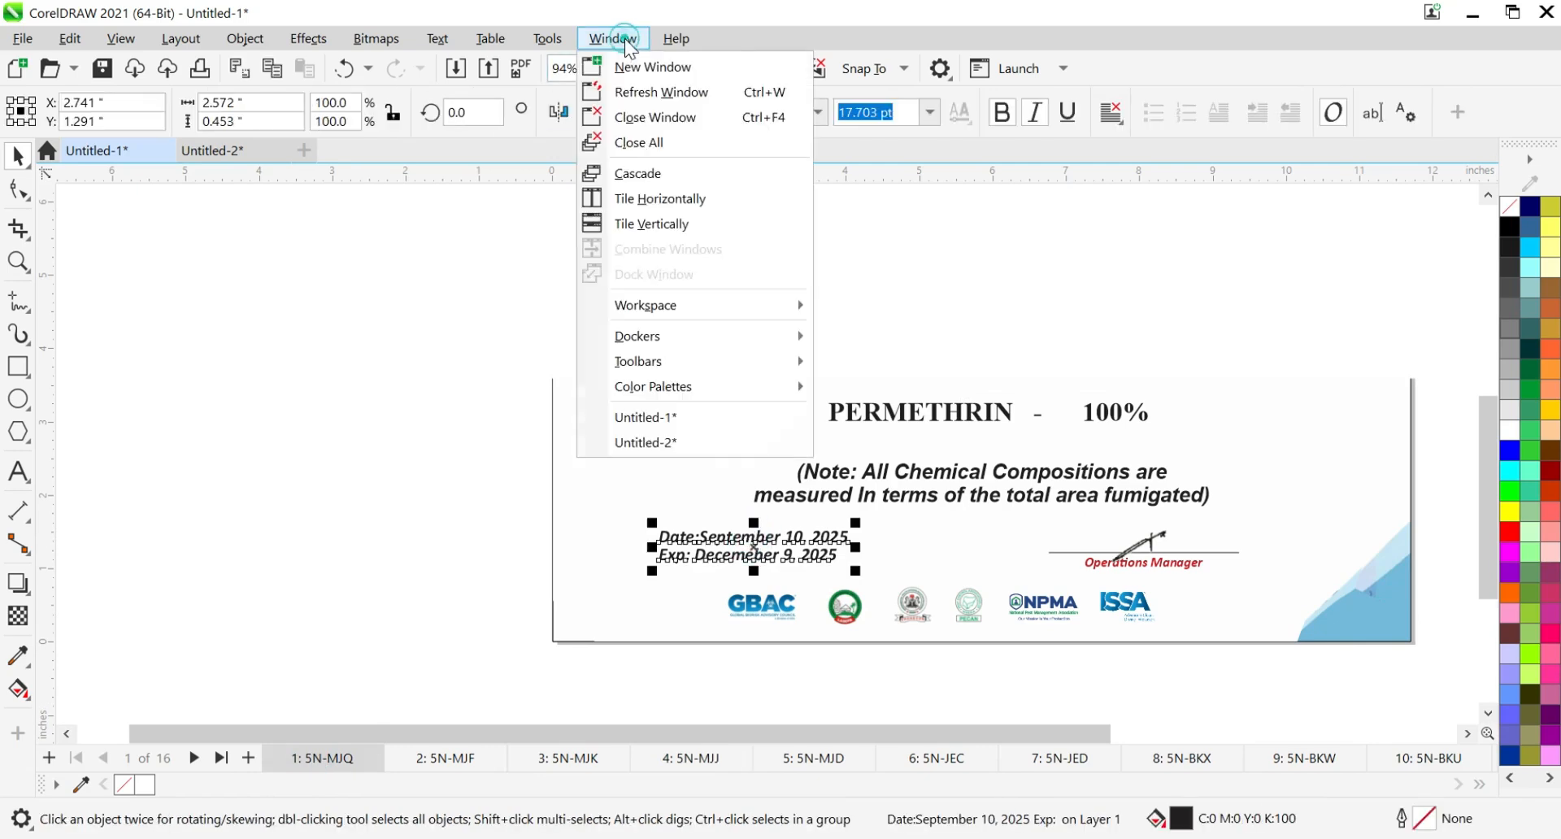
mouse_move(723, 336)
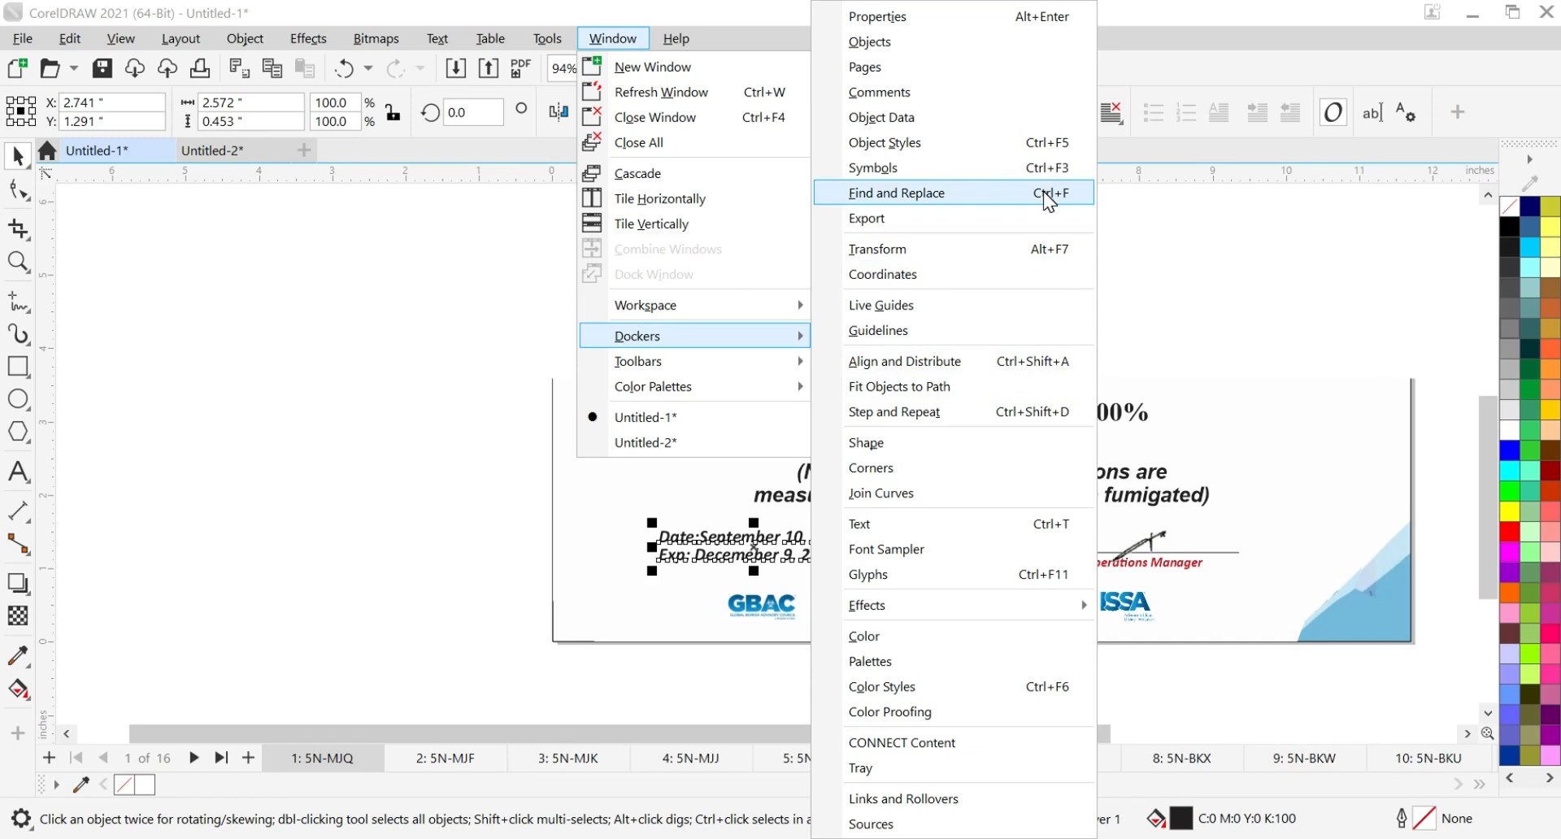
mouse_move(597, 40)
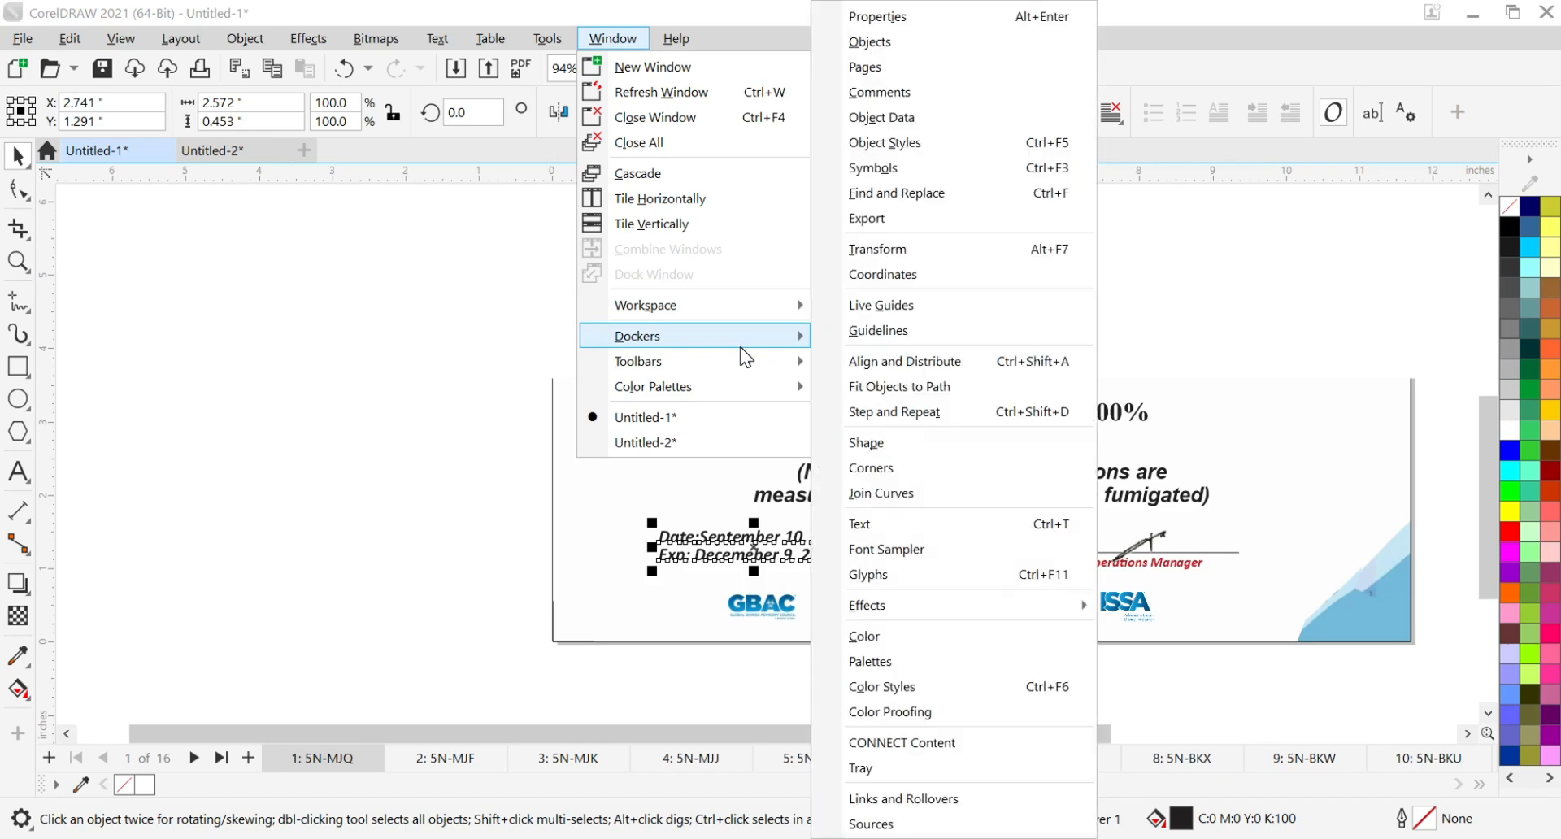
click(934, 208)
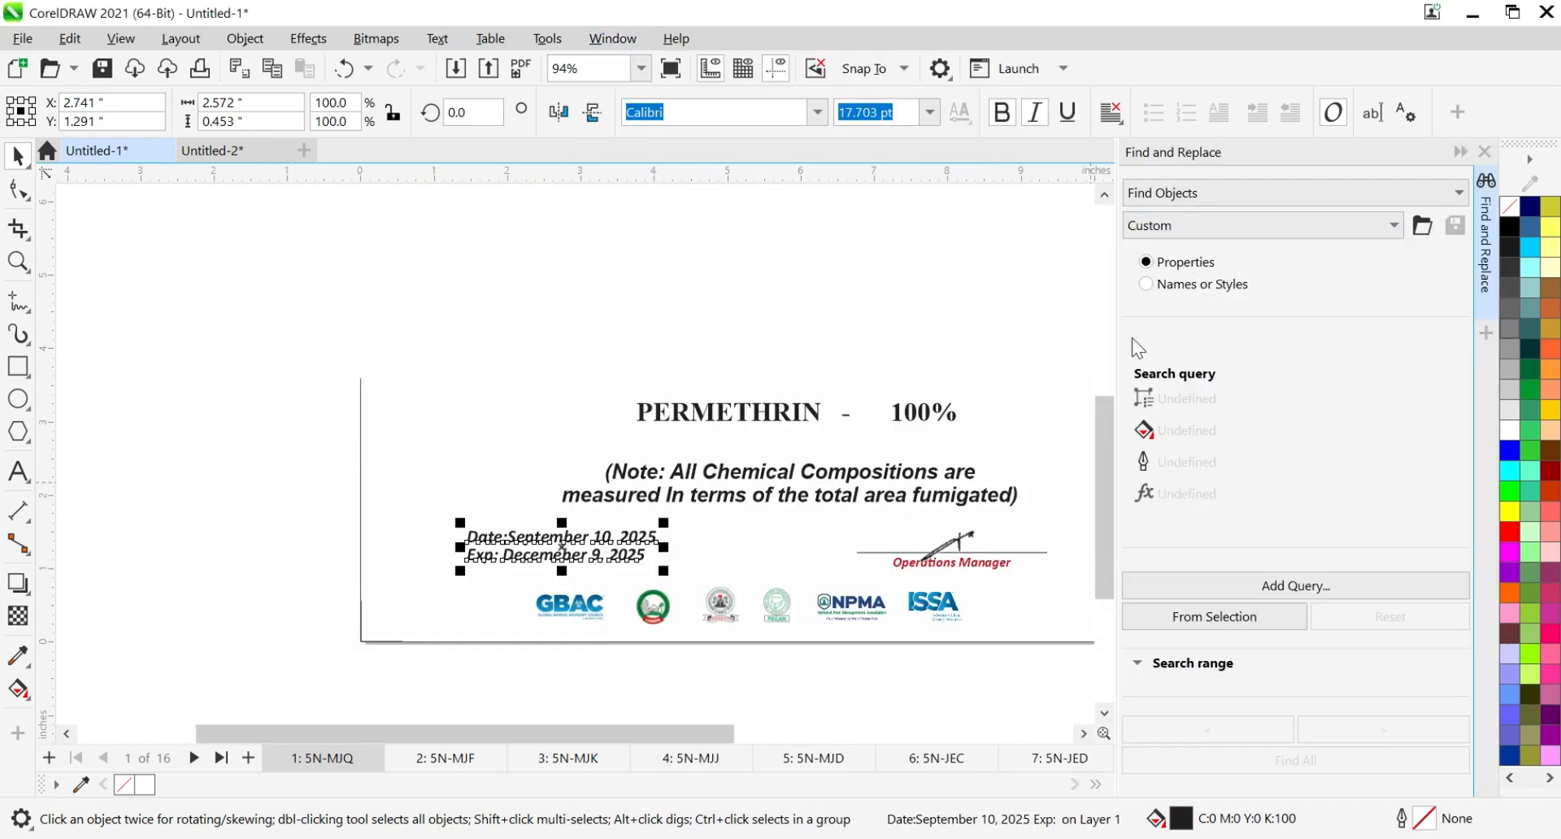
Step: Set up a Find Objects search by names or styles, with the object name "September 10 2025"
click(1216, 191)
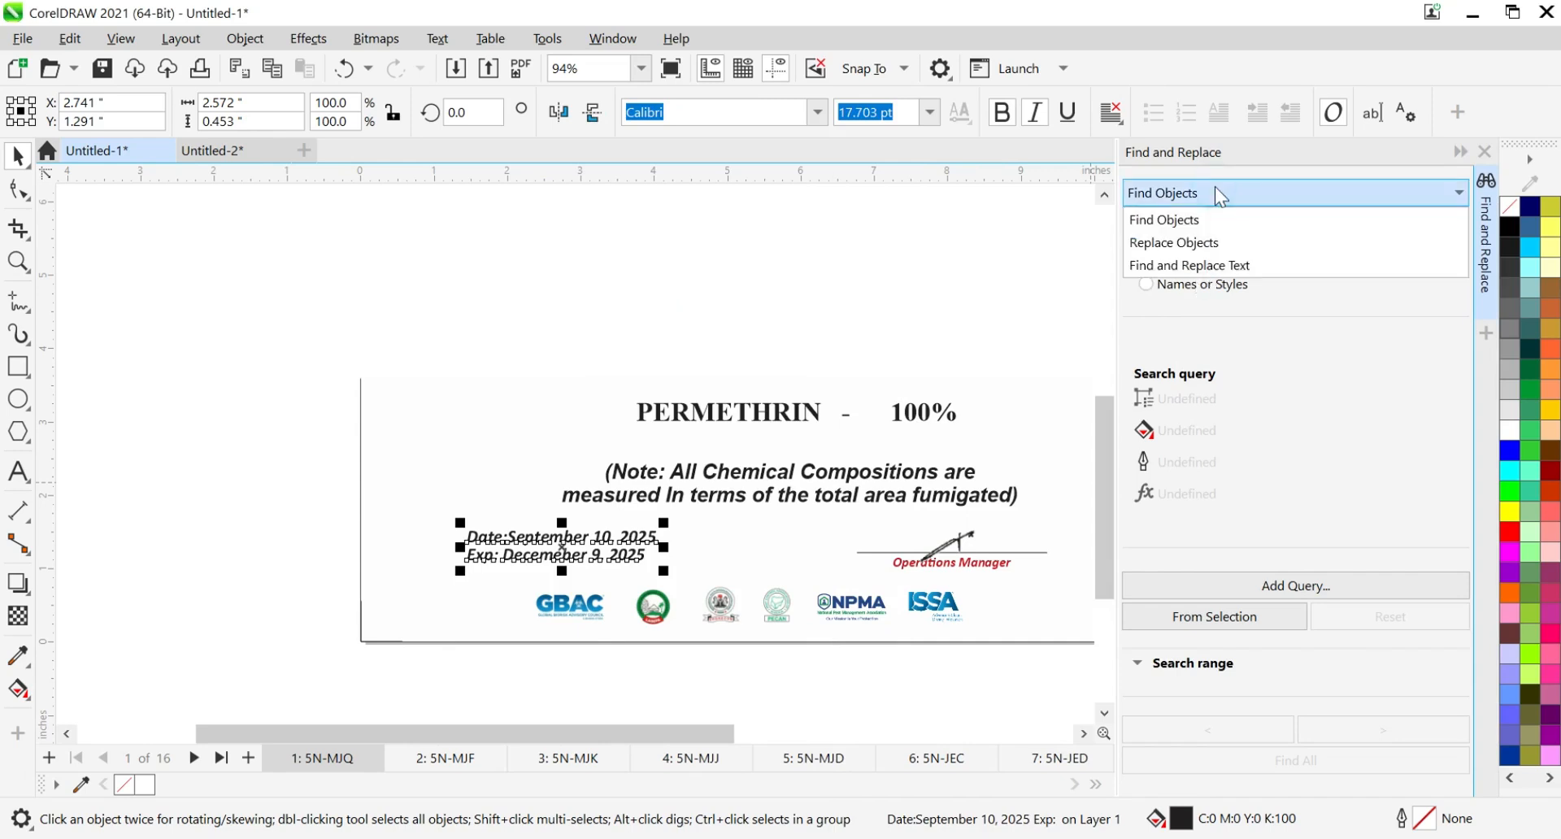
click(1192, 211)
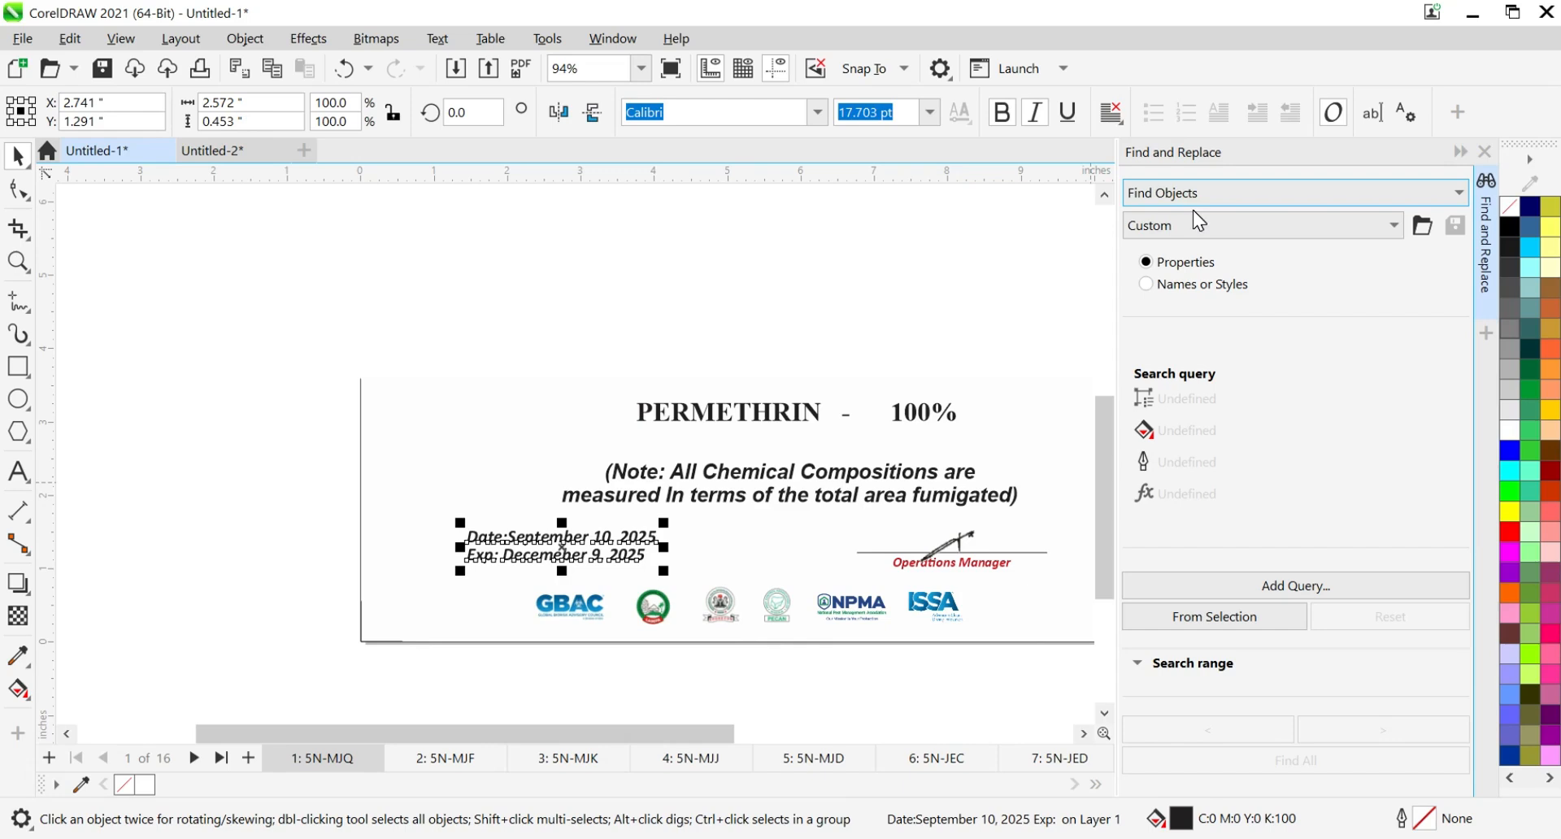
click(1147, 285)
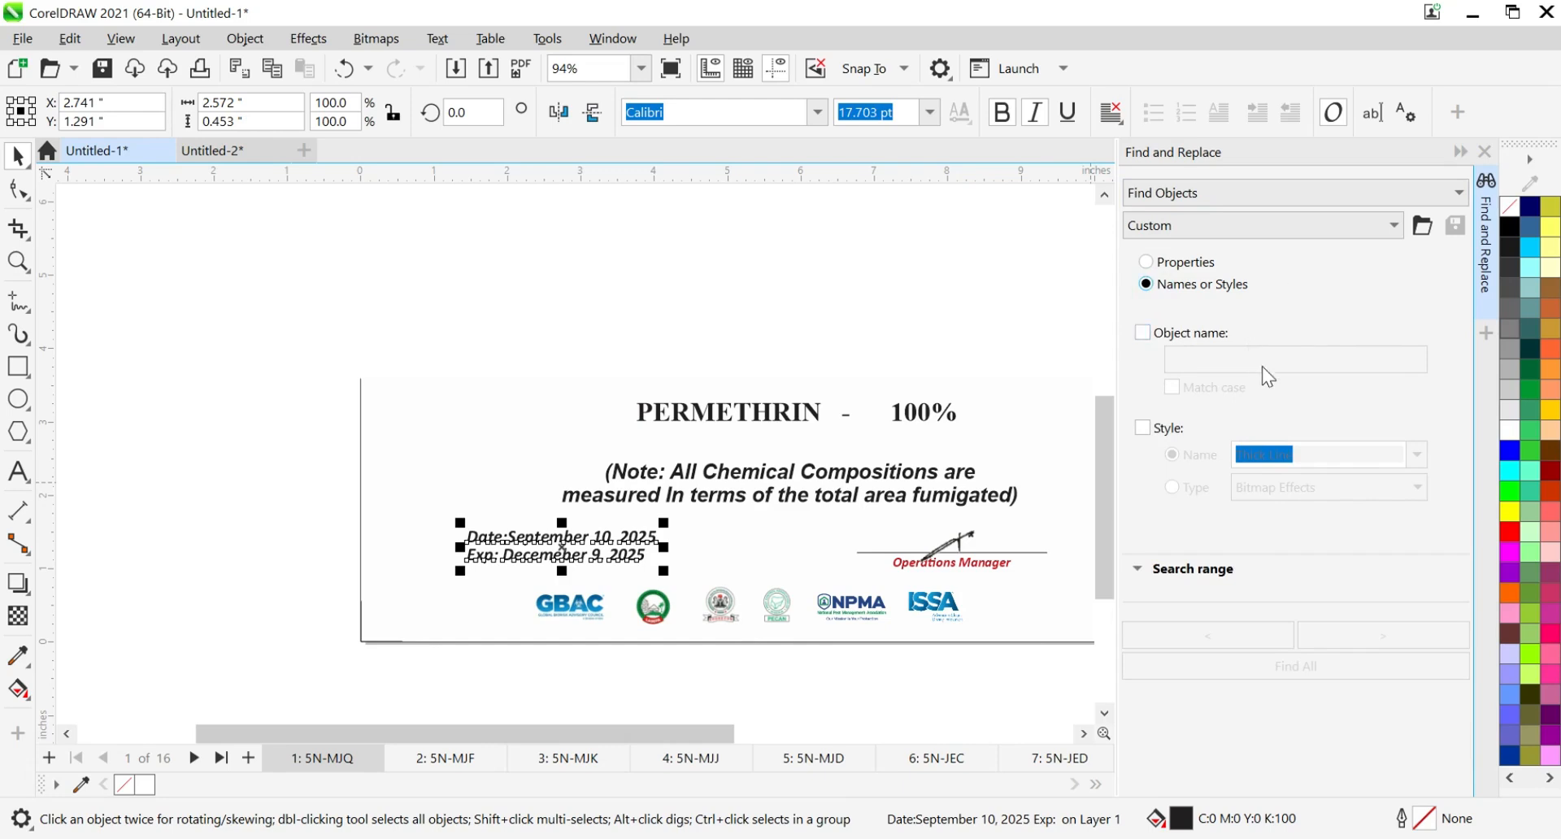
drag(1151, 336, 1031, 341)
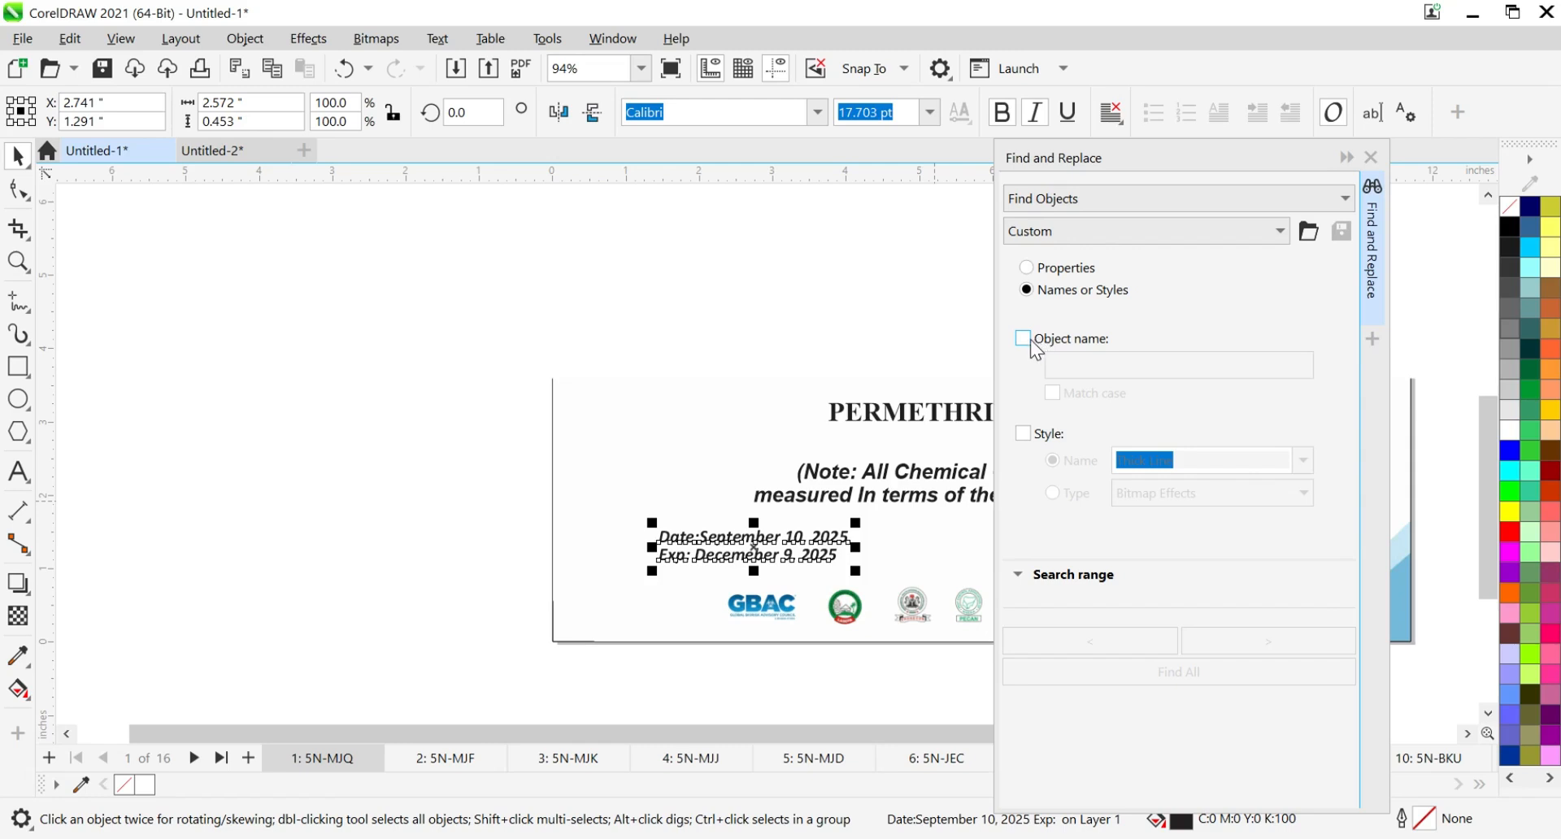
click(1026, 338)
click(1057, 364)
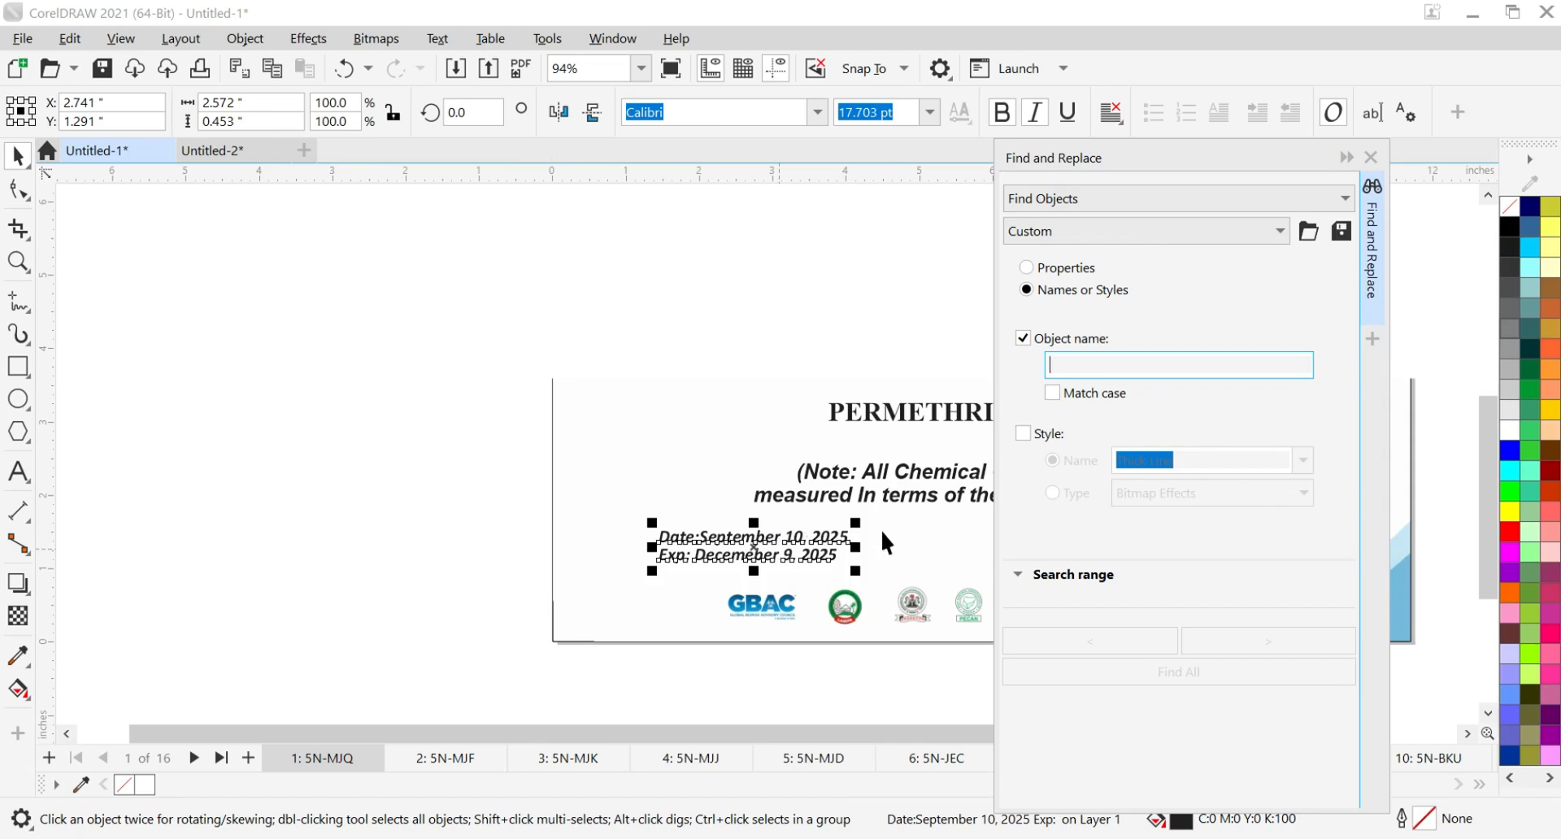
text(September 10 2025)
Step: Leave the style criterion off and set the object search range to all pages
click(1033, 435)
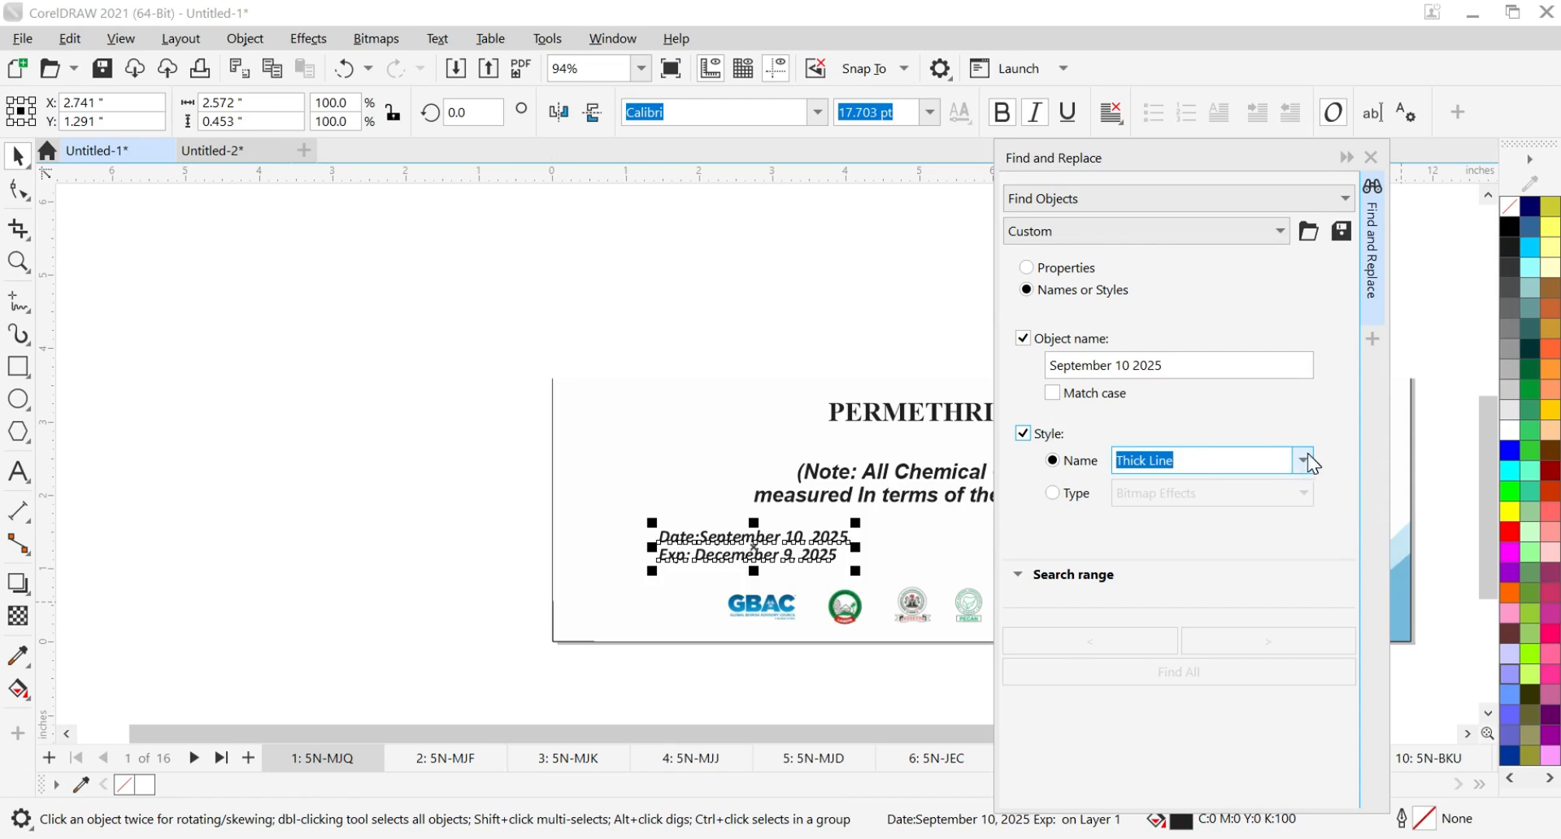
click(1028, 433)
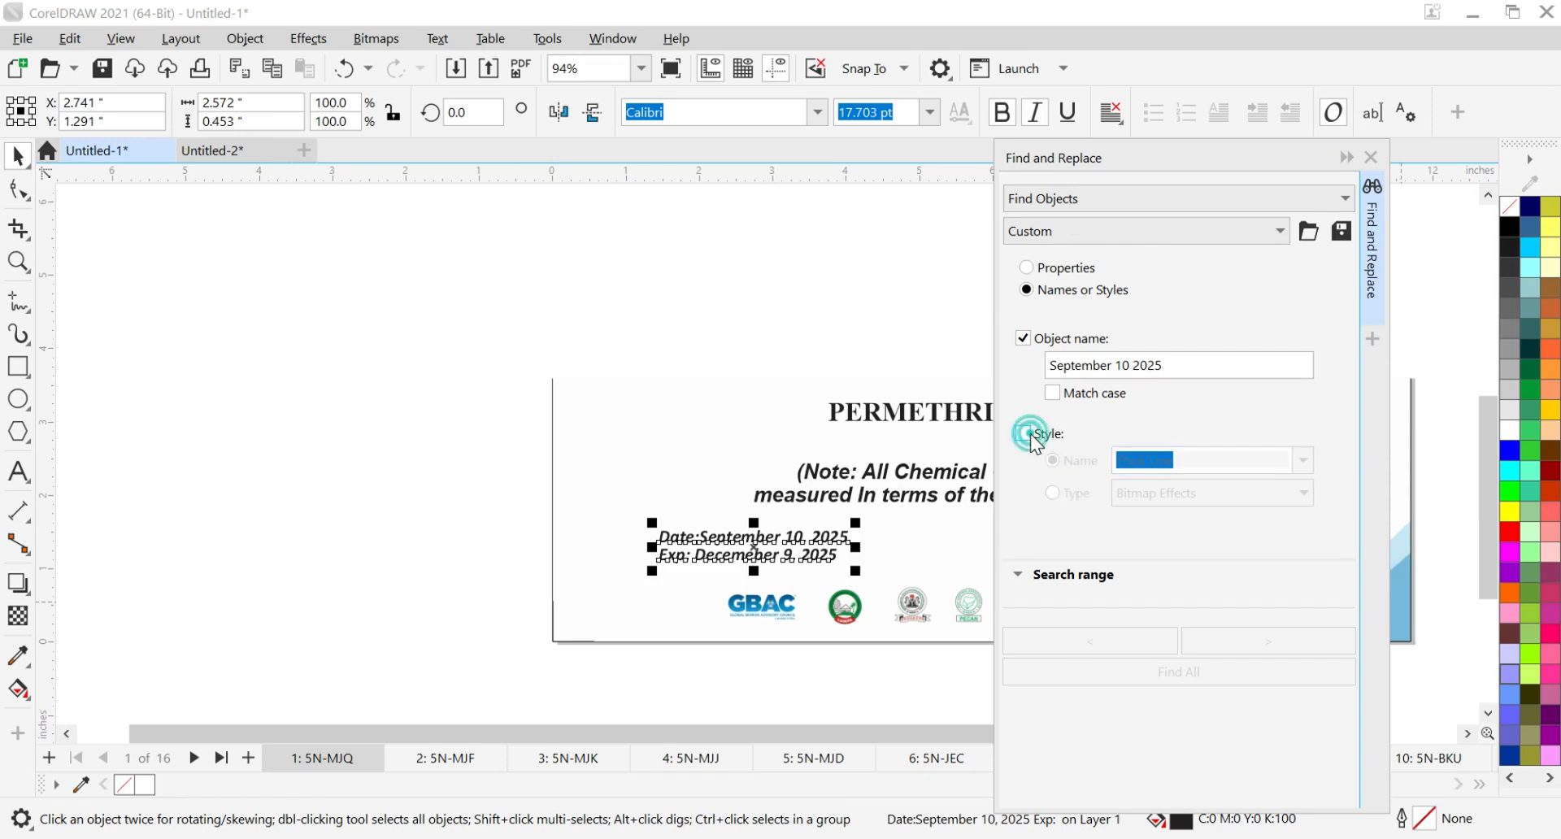
click(1016, 575)
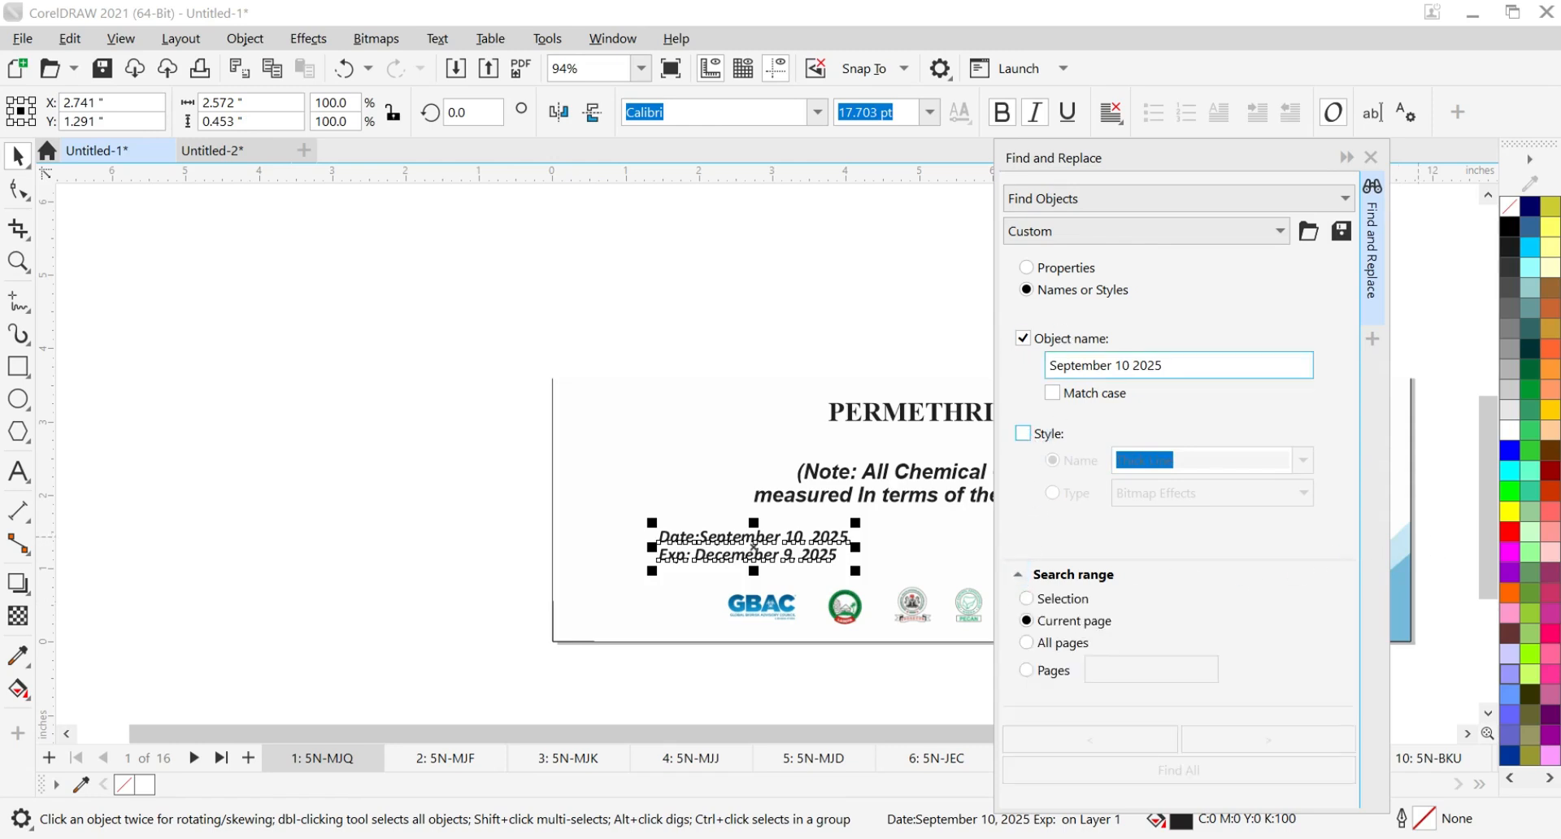
click(1031, 644)
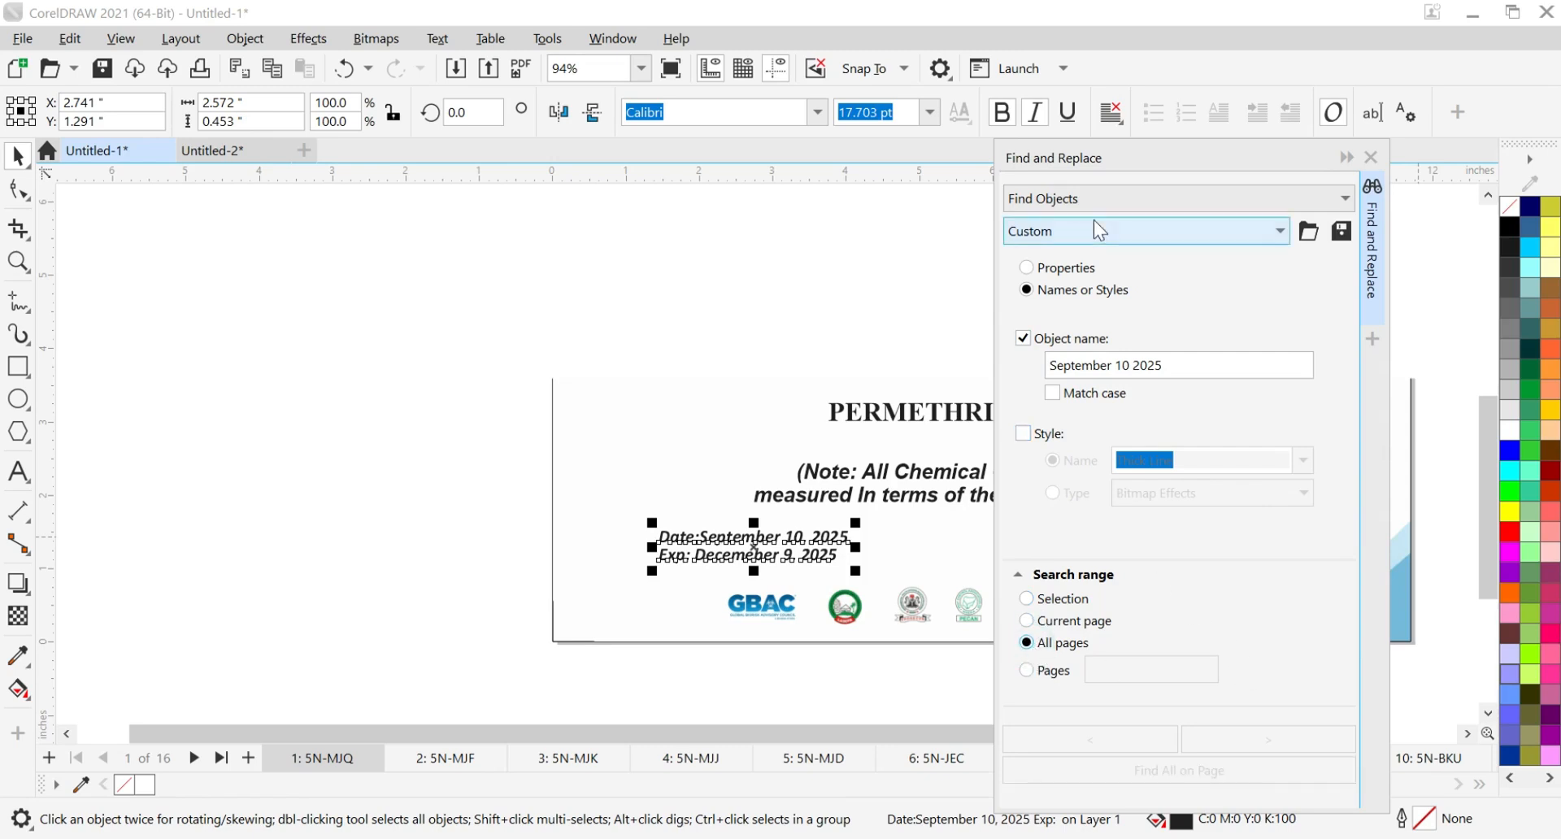
click(1227, 418)
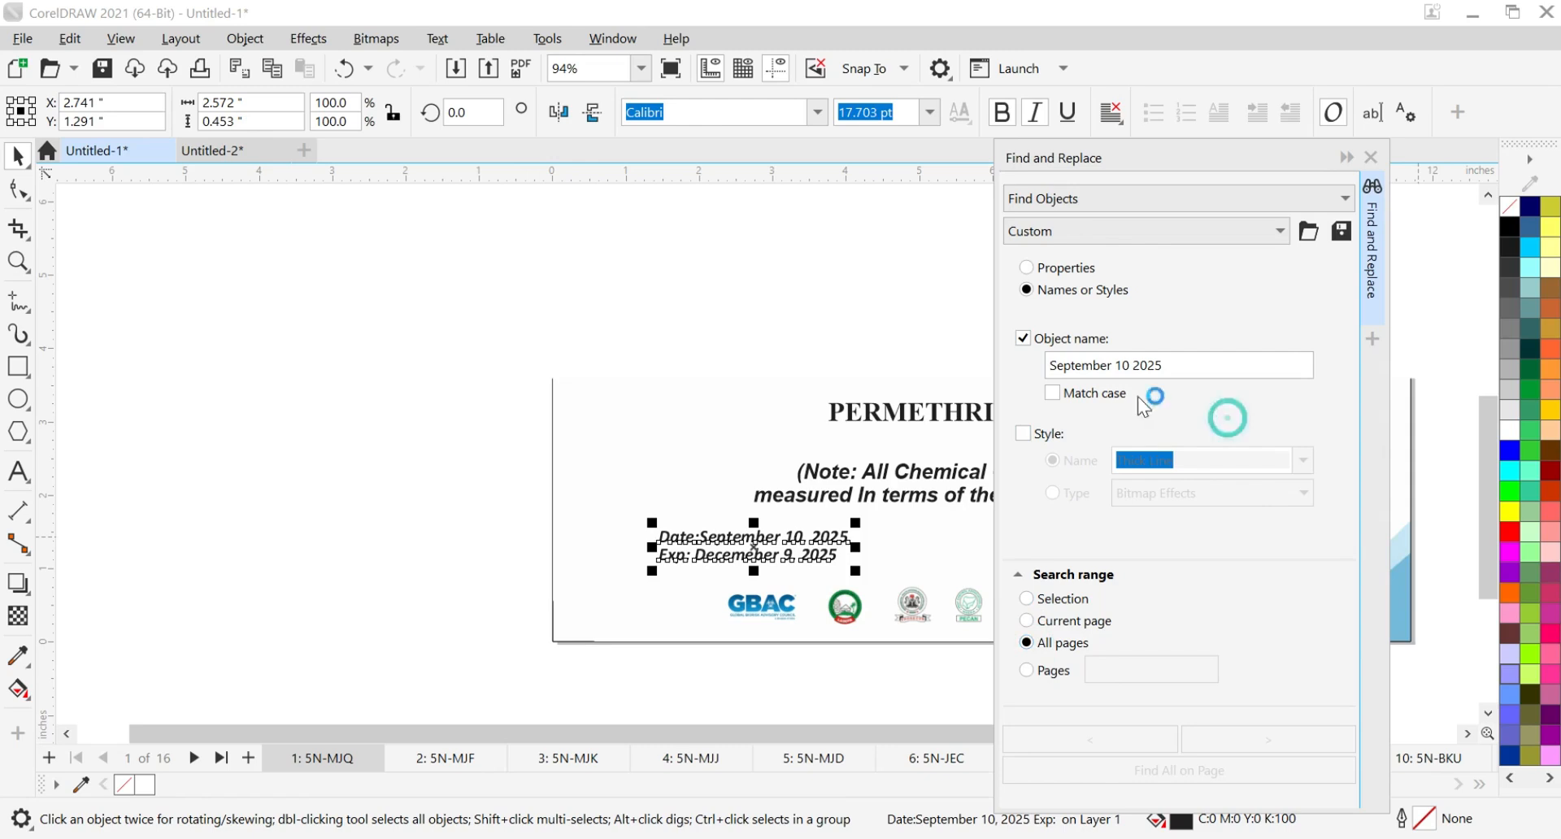
Step: Change the Find and Replace mode from Find Objects to Find and Replace Text
click(1091, 232)
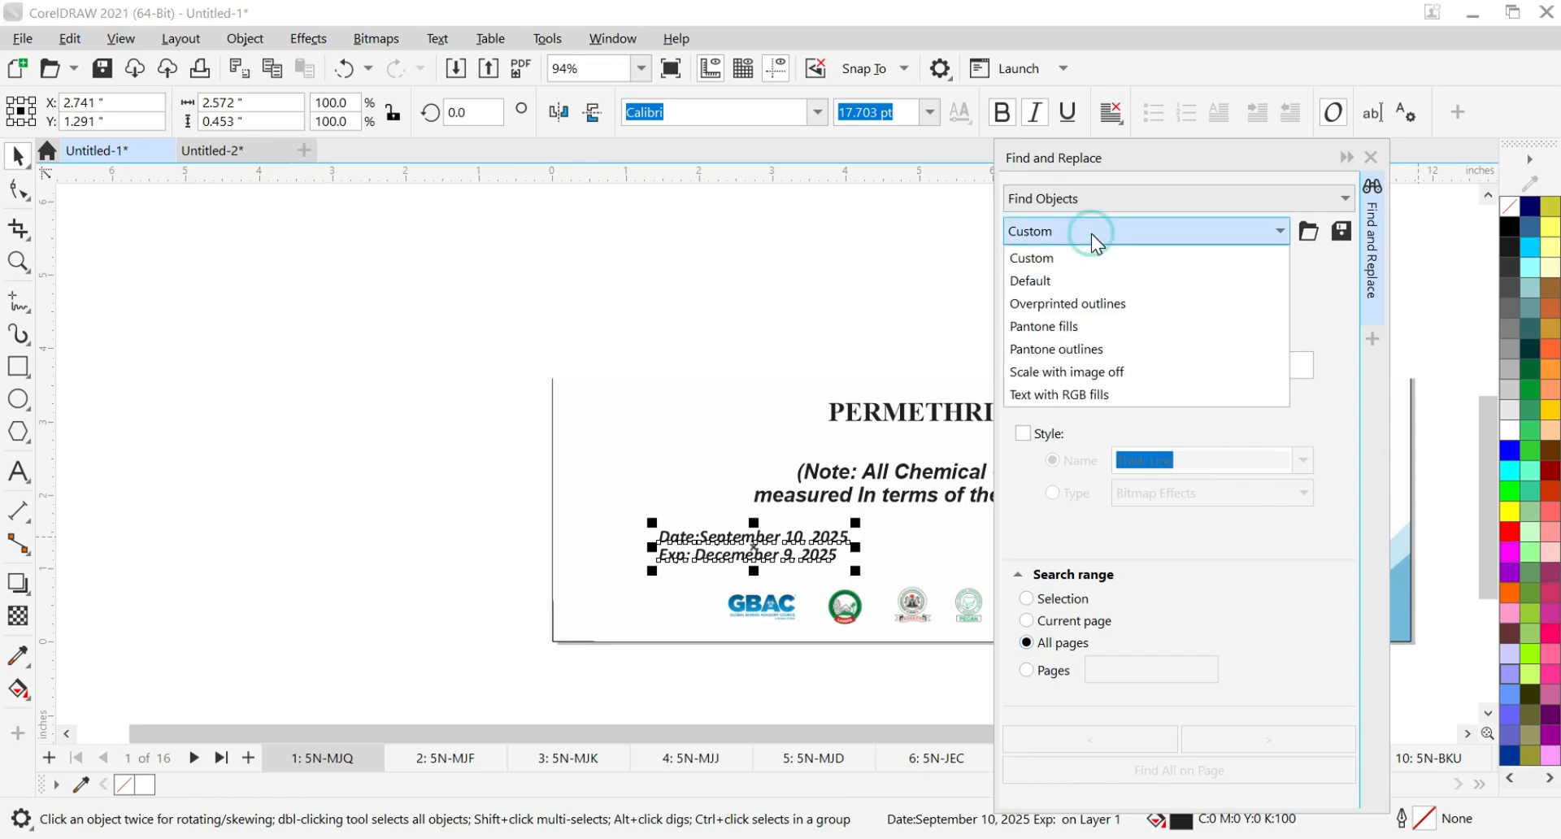
click(1141, 194)
click(1141, 194)
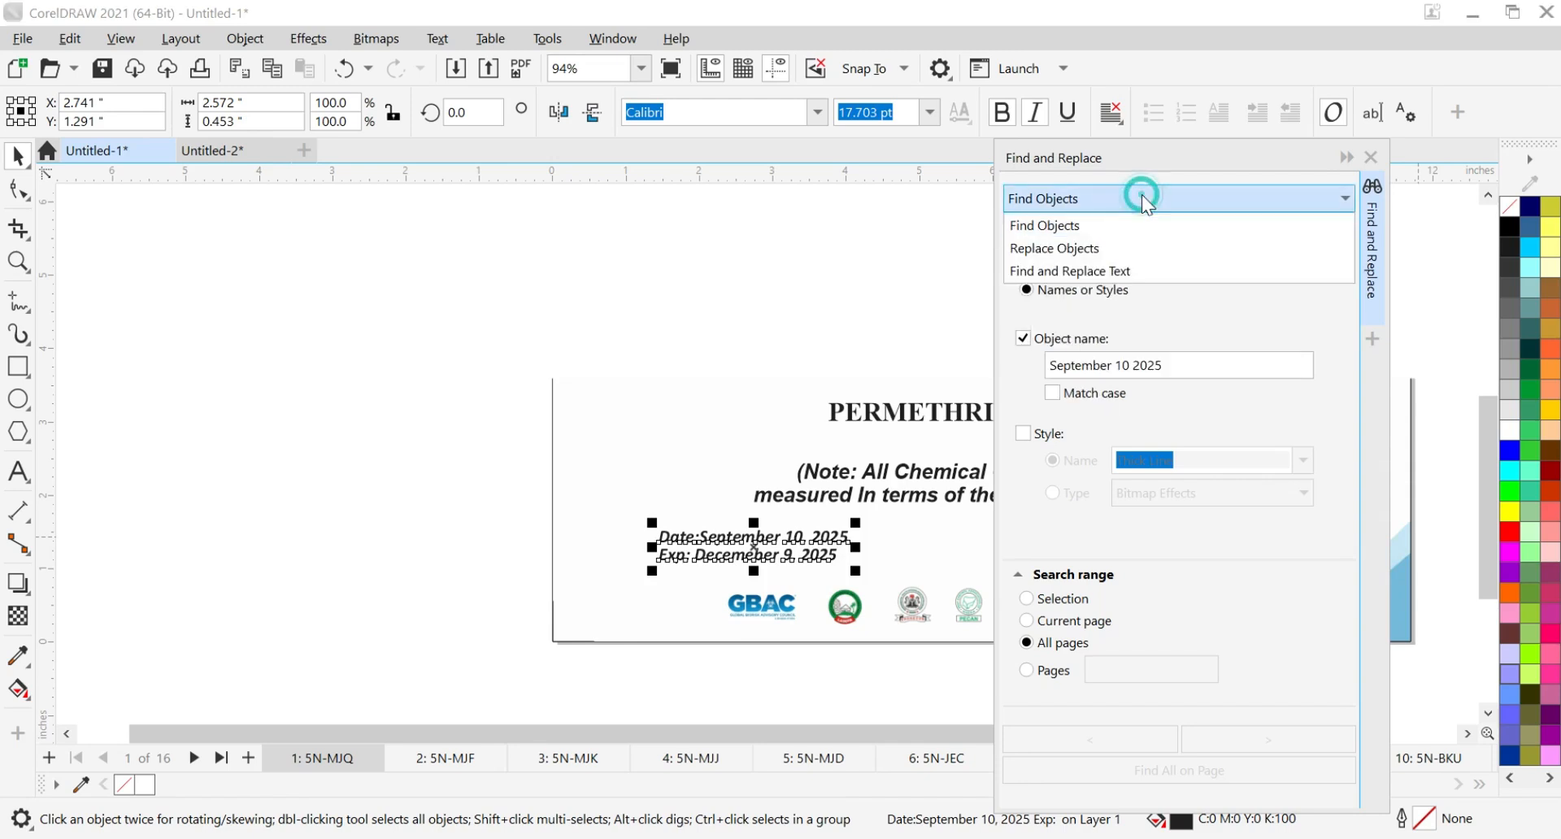
click(1077, 249)
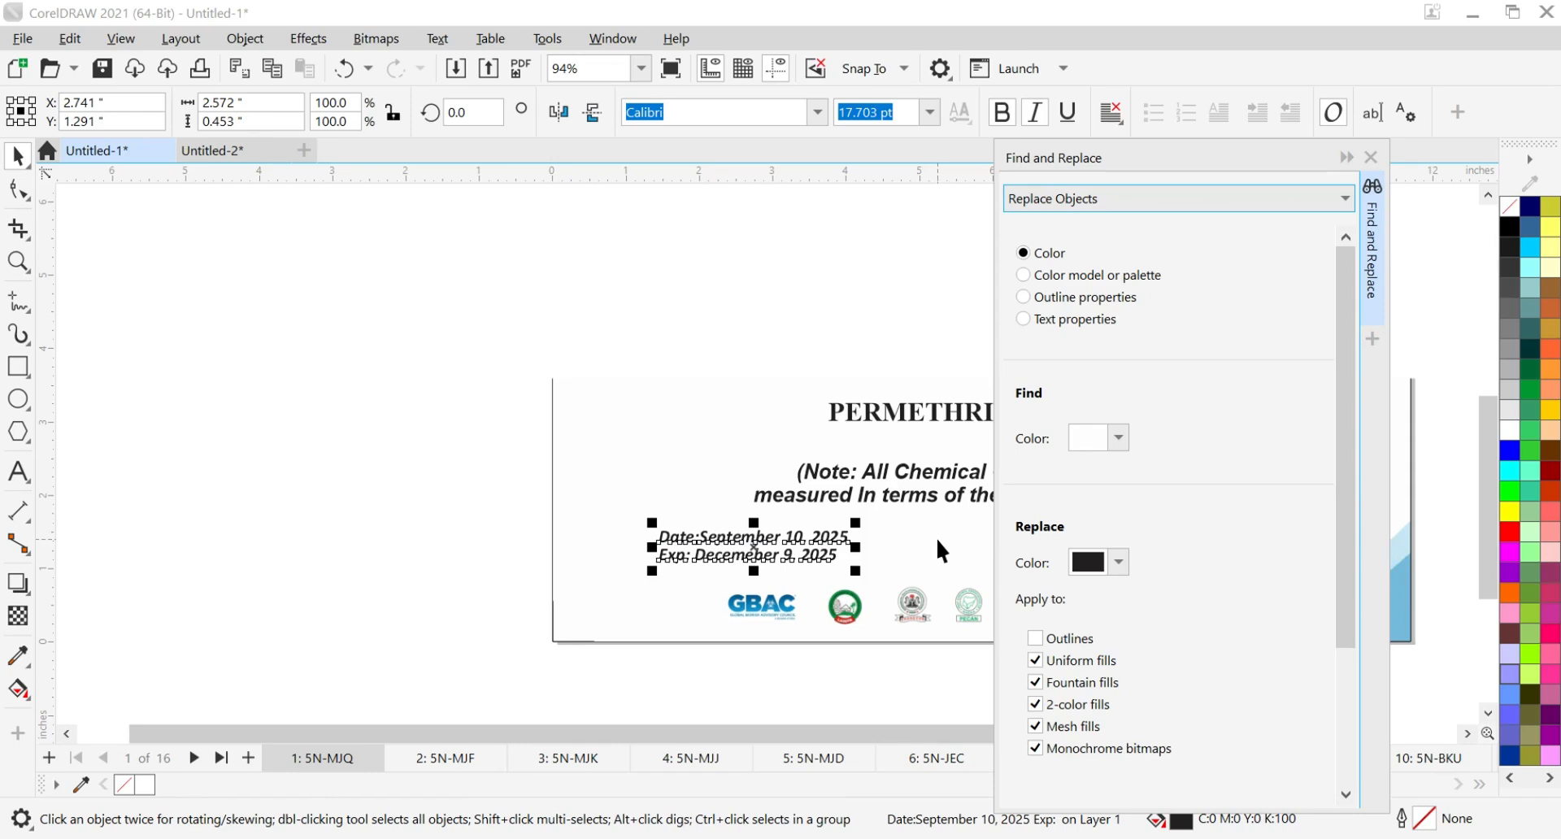
click(1086, 203)
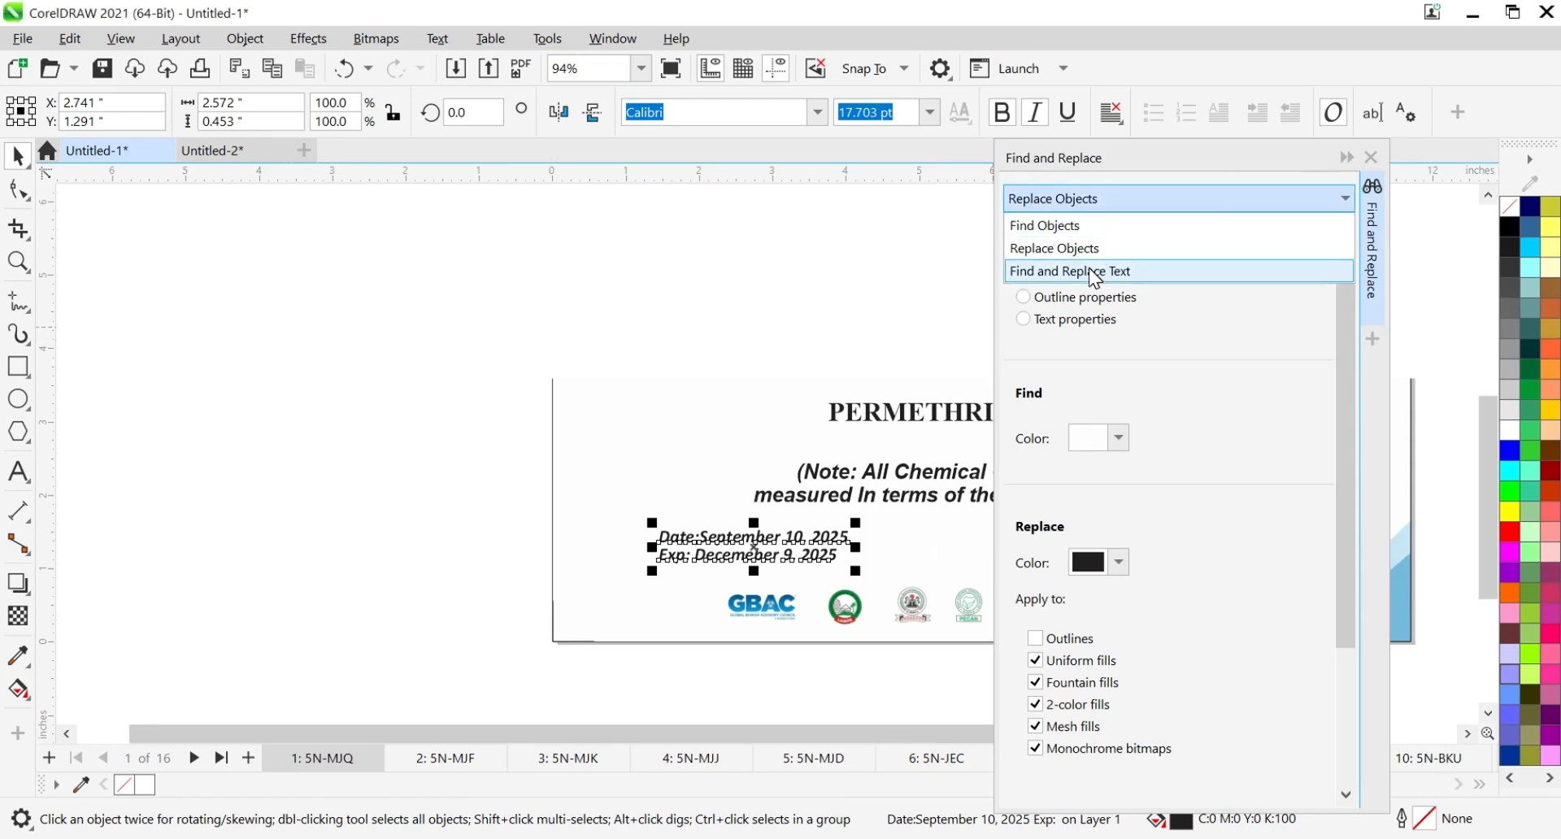
click(1071, 270)
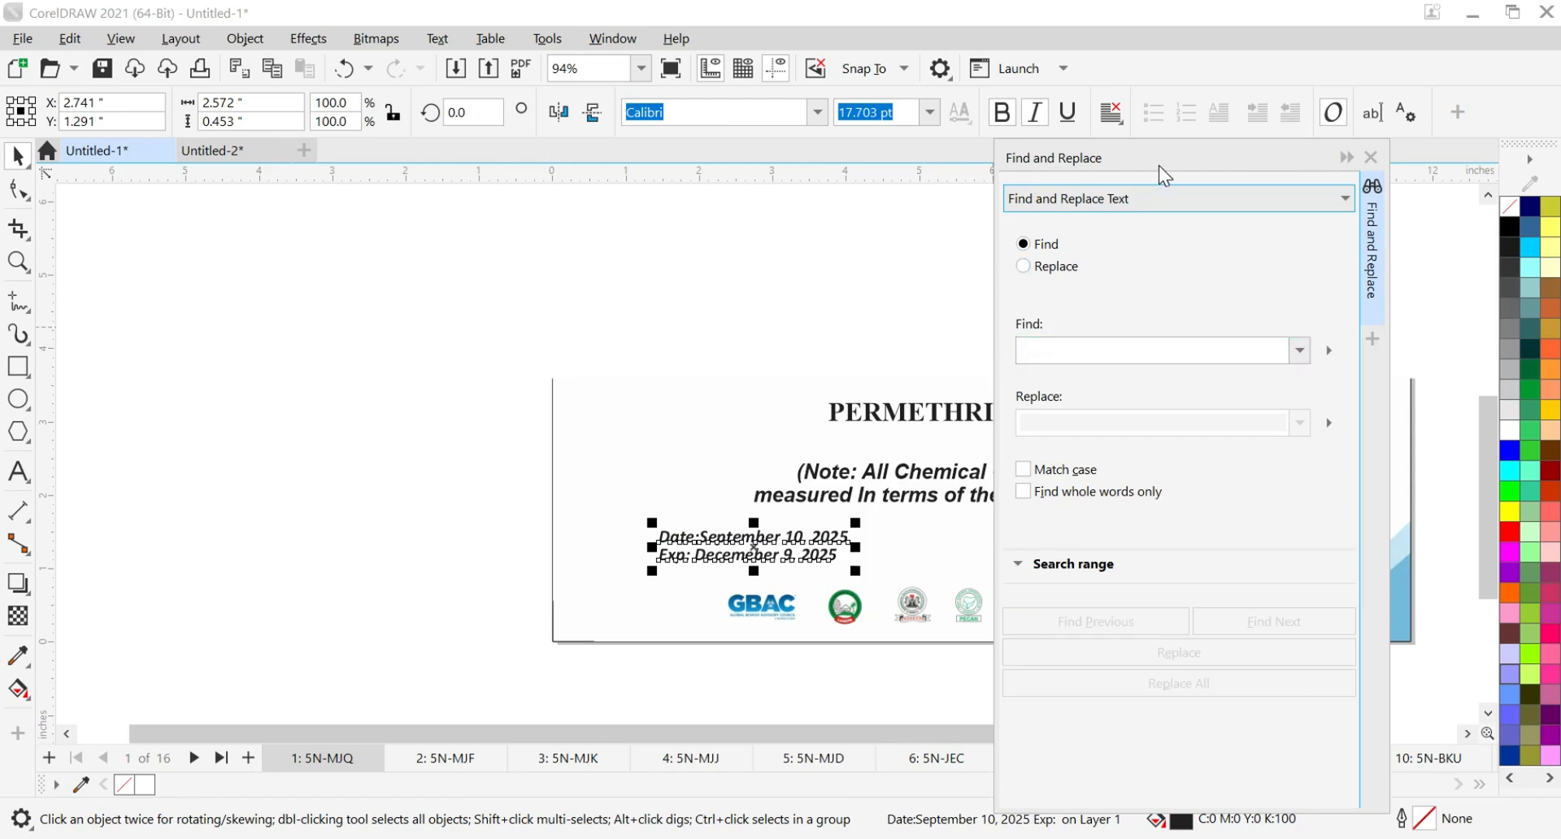
click(1164, 197)
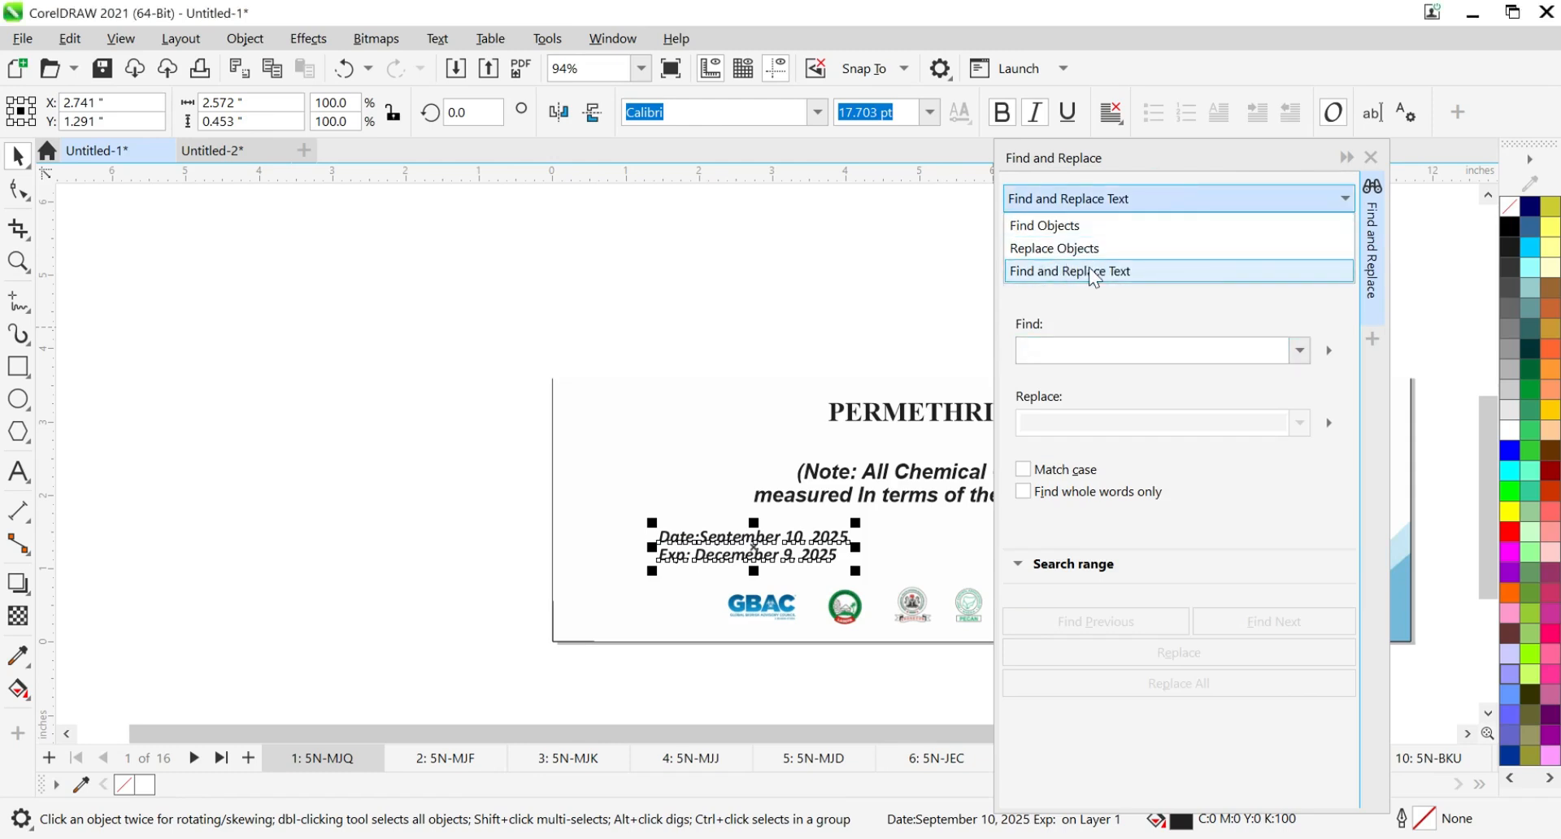
Step: Enter "September 10 2025" as the text to find
click(1035, 348)
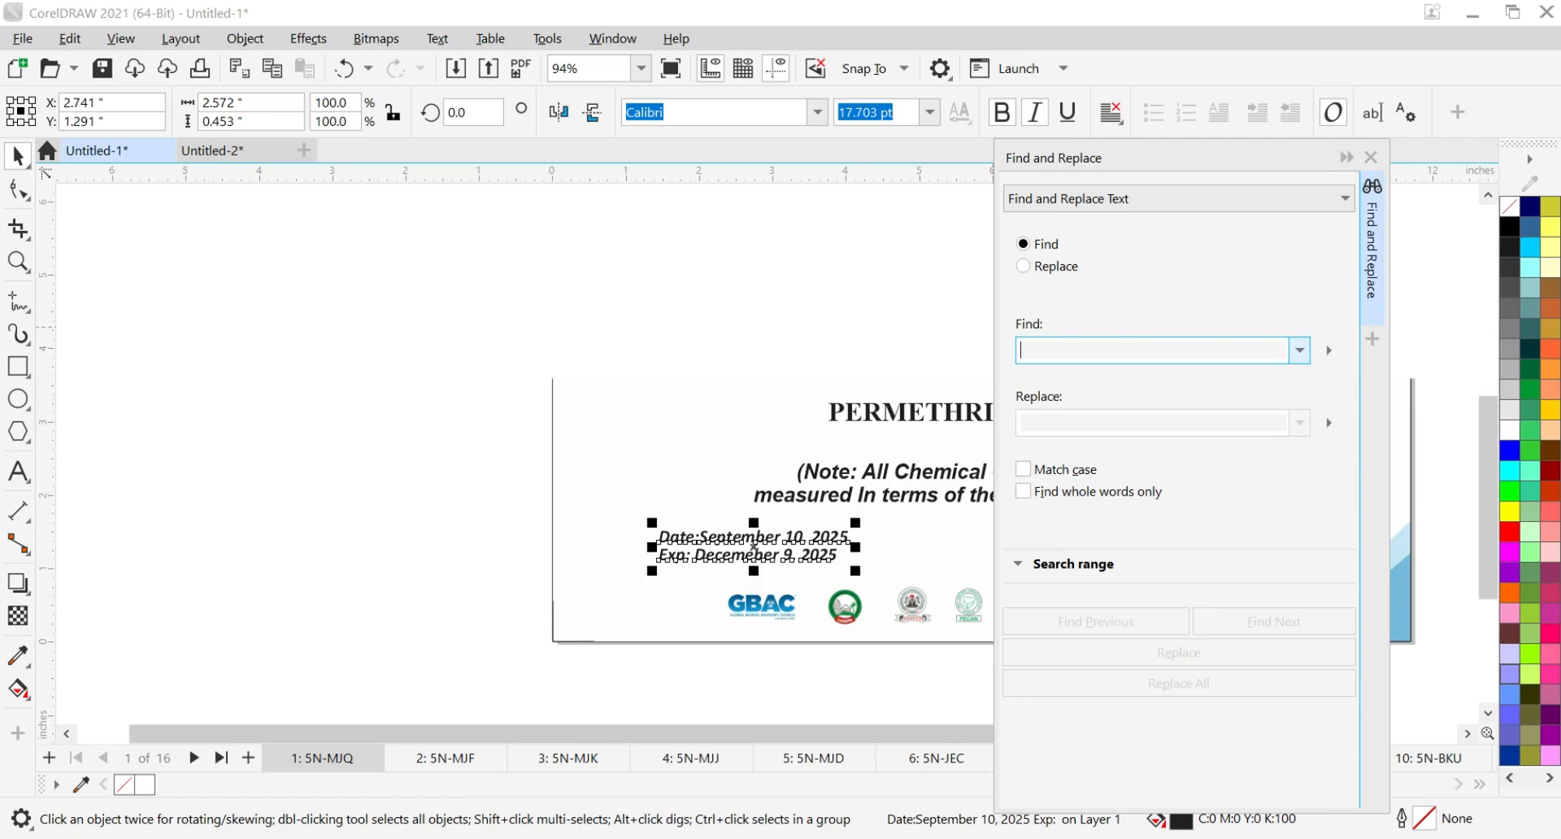
text(Se)
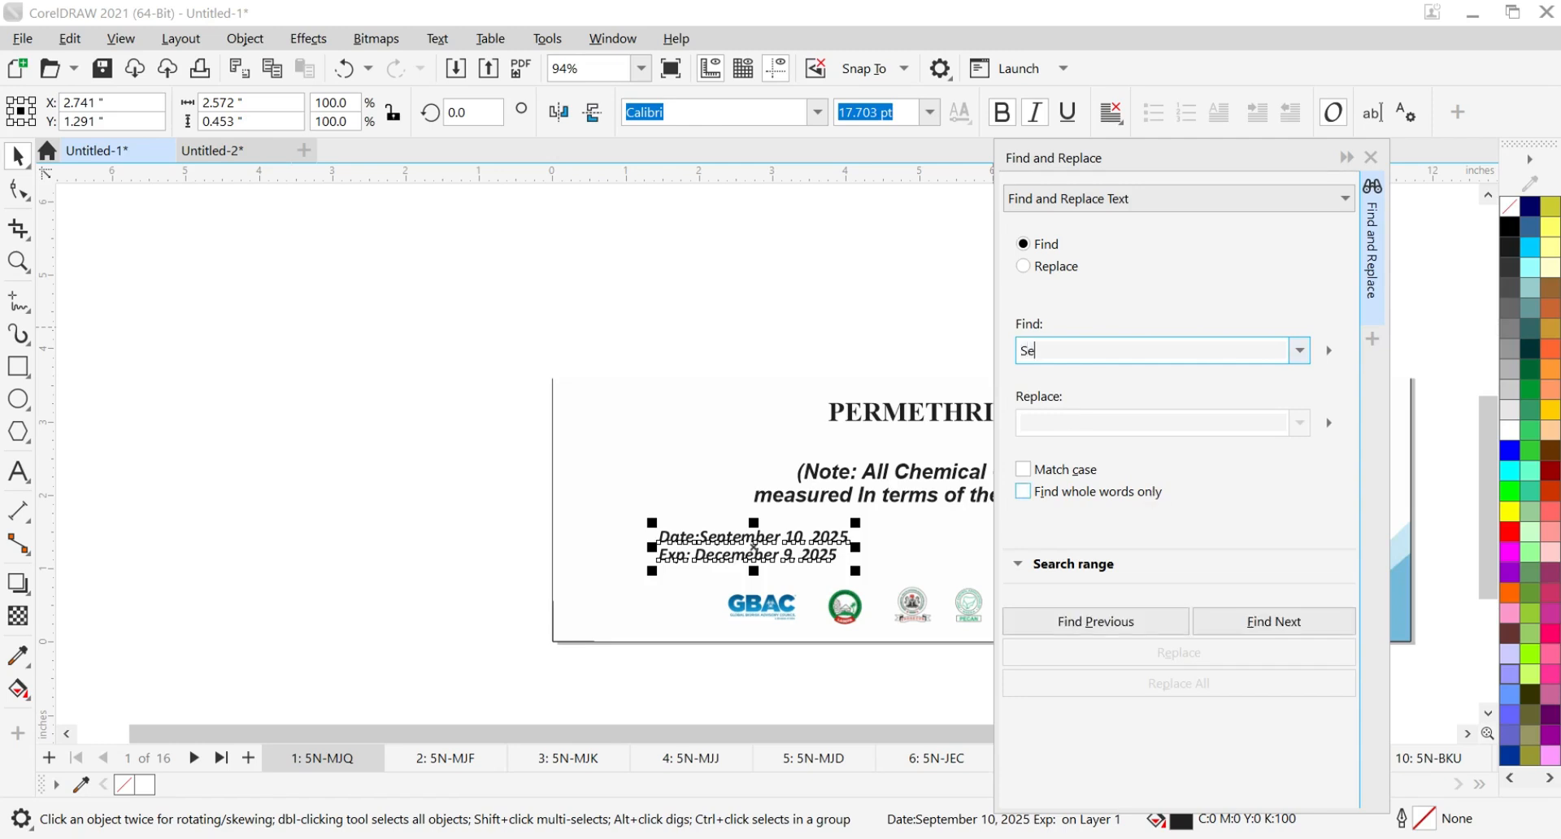
text(ptember 10 2025)
click(1281, 433)
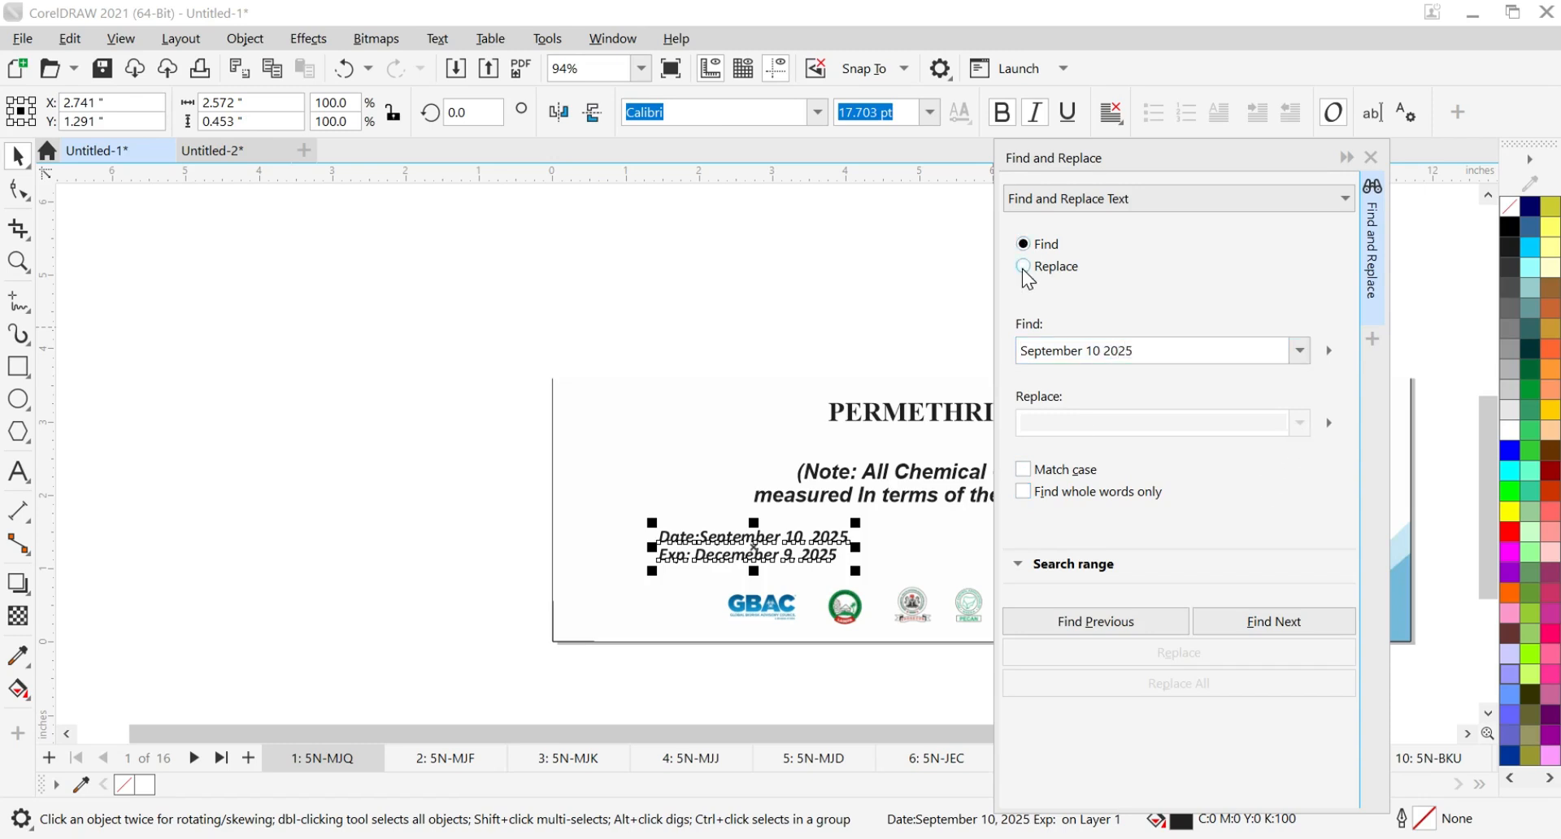
Step: Enable text replacement and try to replace all whole-word matches with "October 20 2026"
click(1021, 266)
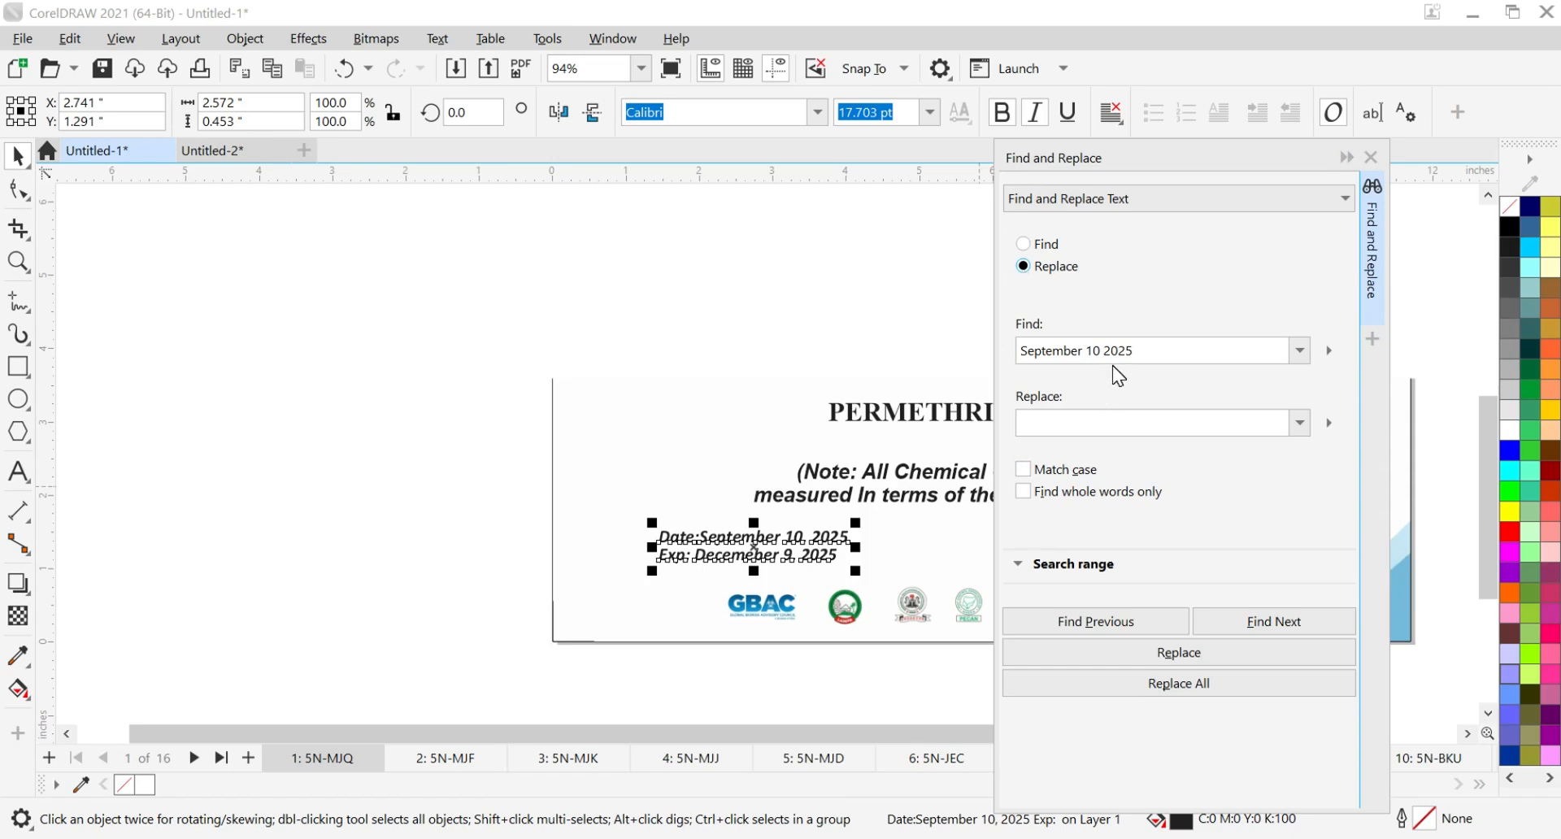
click(1187, 685)
click(1056, 422)
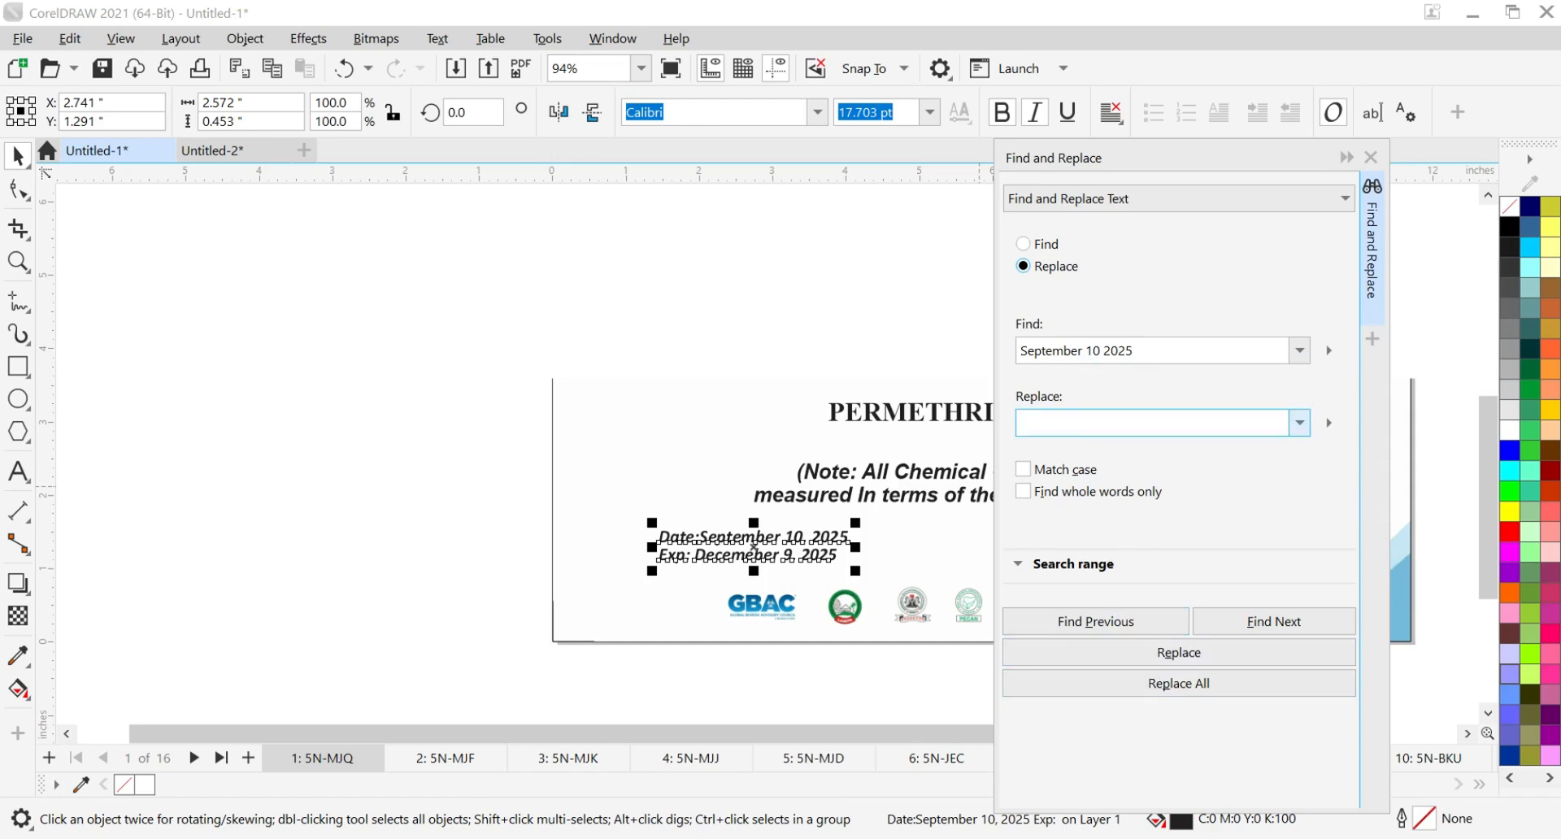
click(1063, 424)
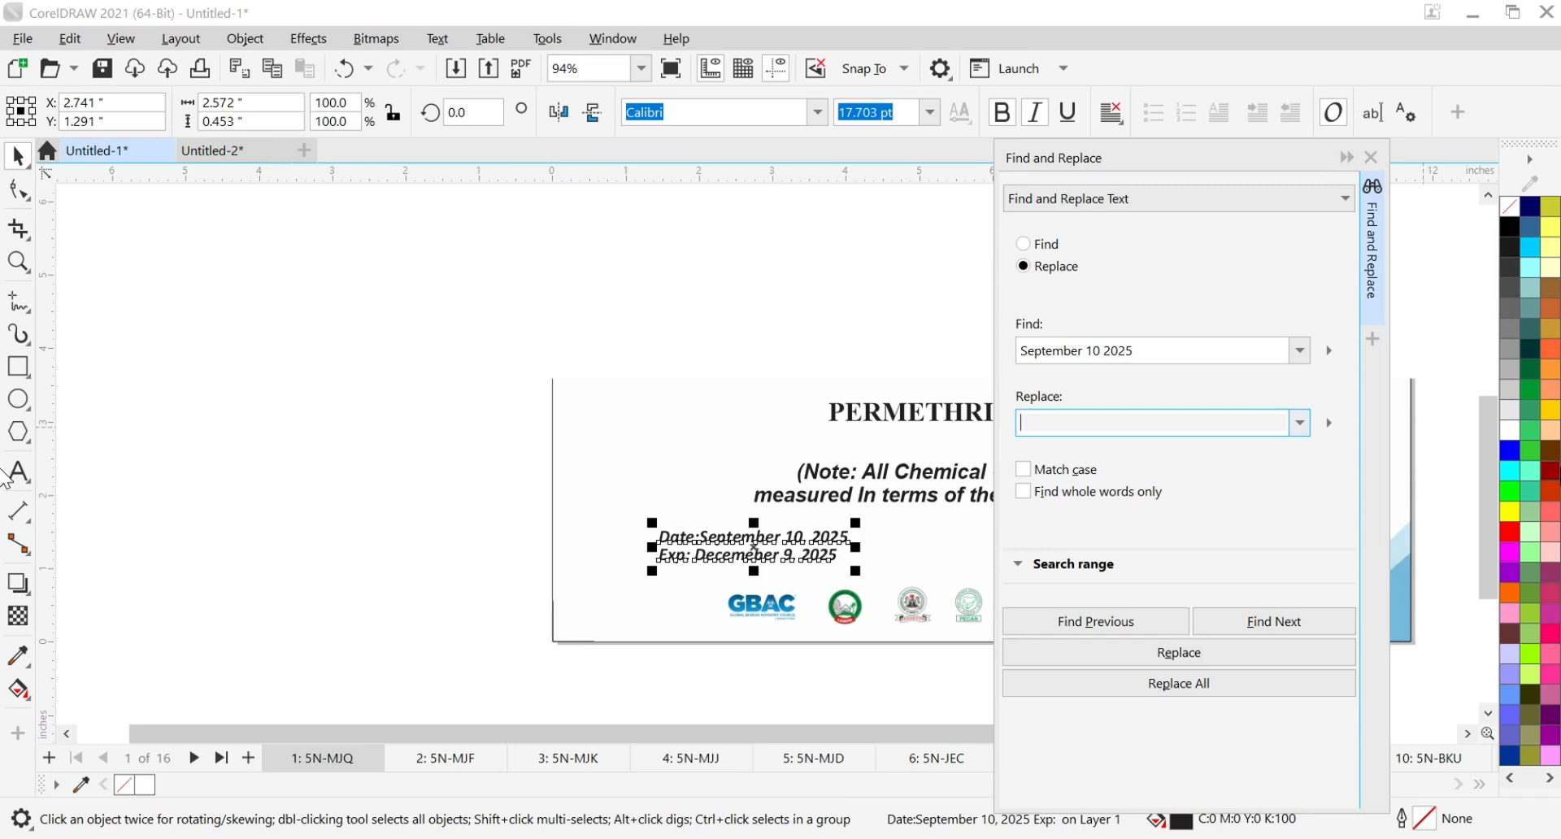
text(October 20 202)
key(BackSpace)
text(6)
key(BackSpace)
text(26)
click(1024, 490)
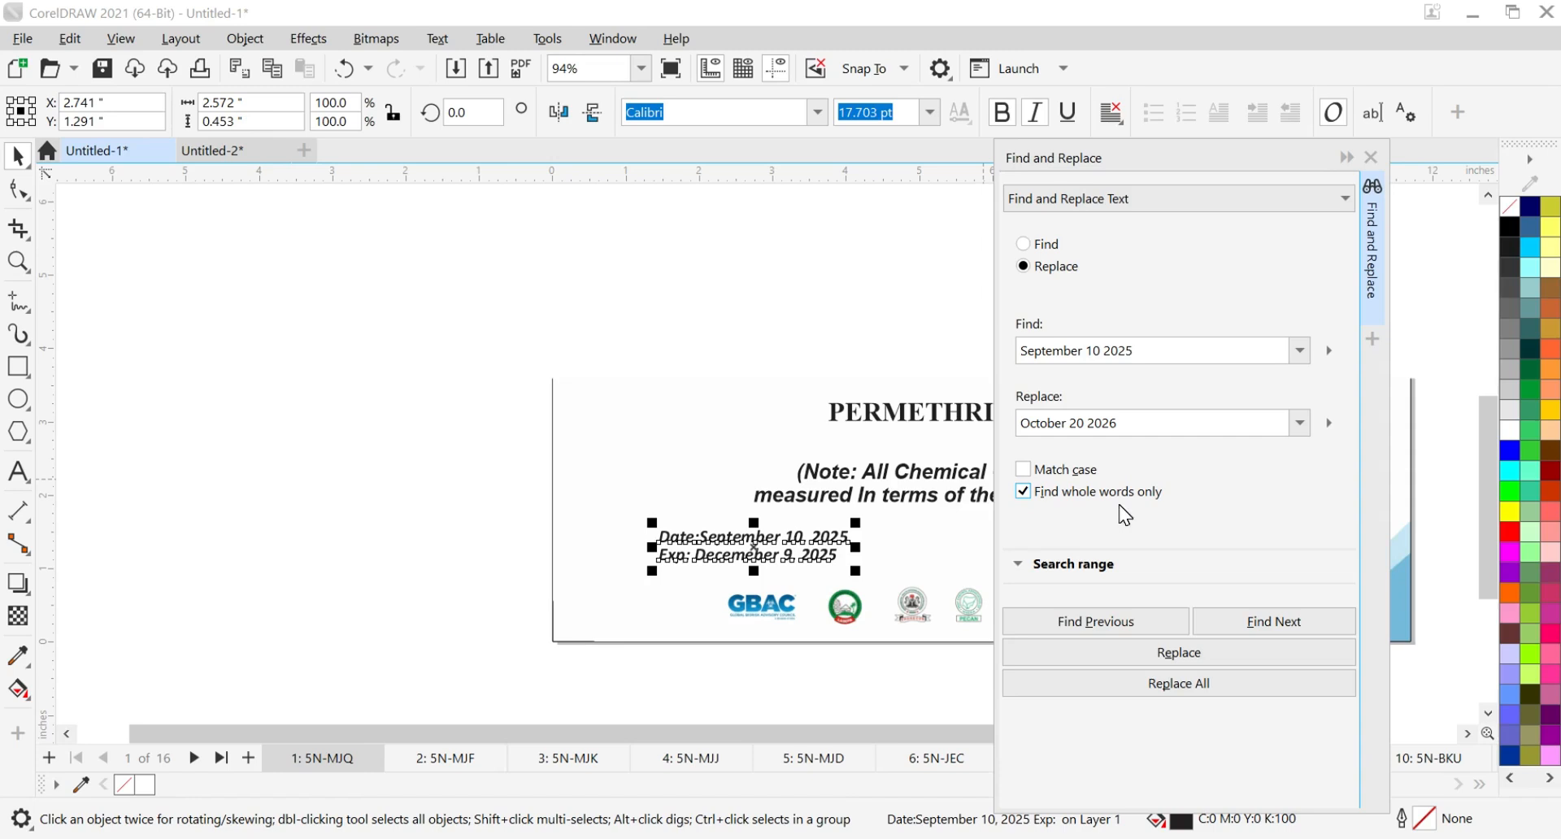
click(1191, 682)
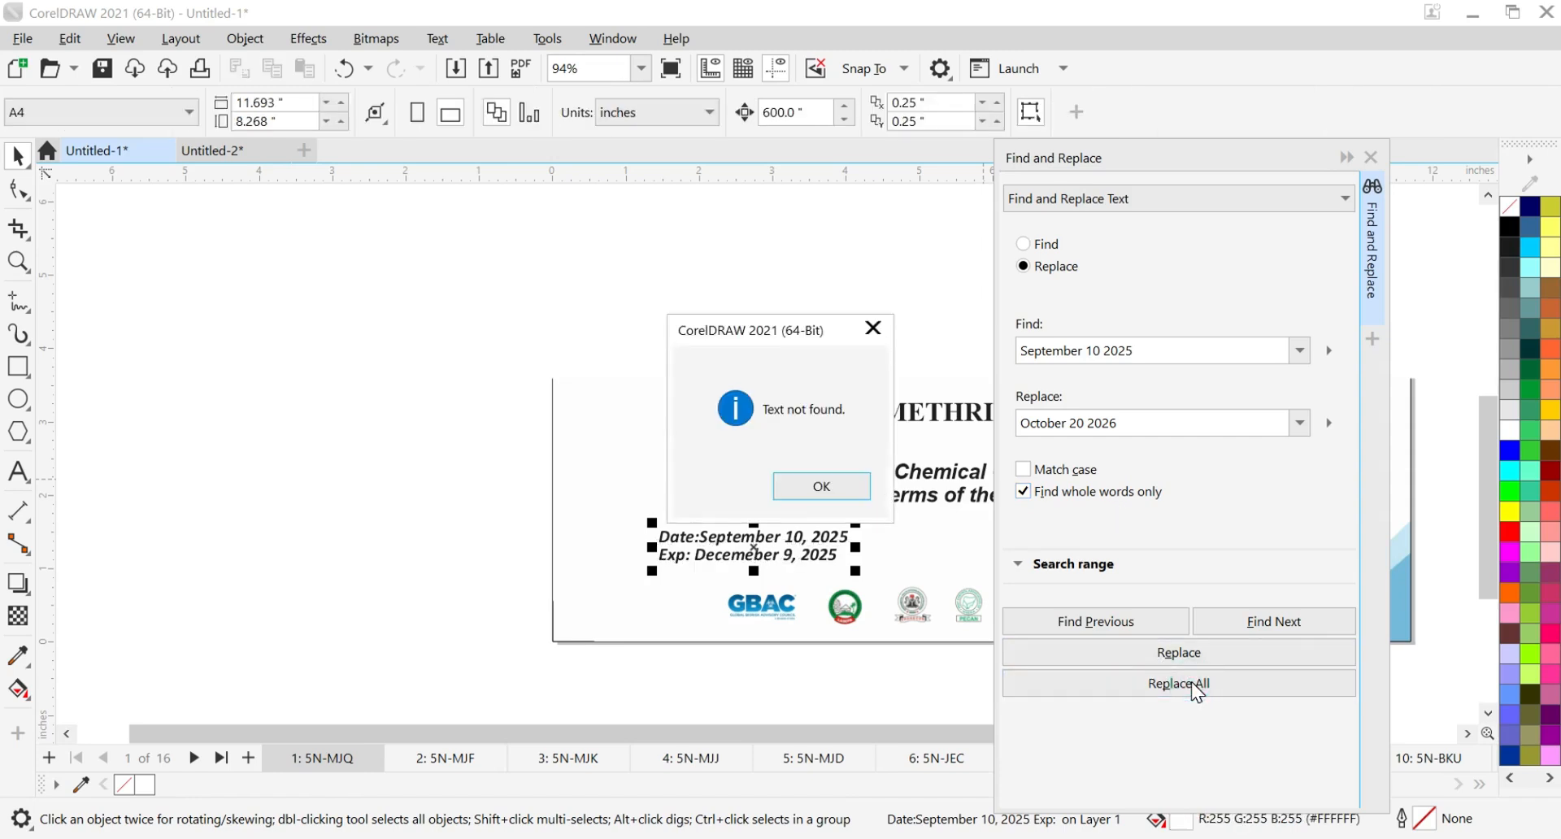
Step: Correct the search text to "September 10, 2025" and the replacement text to "October 20, 2026", adding the comma after the day in each
key(Return)
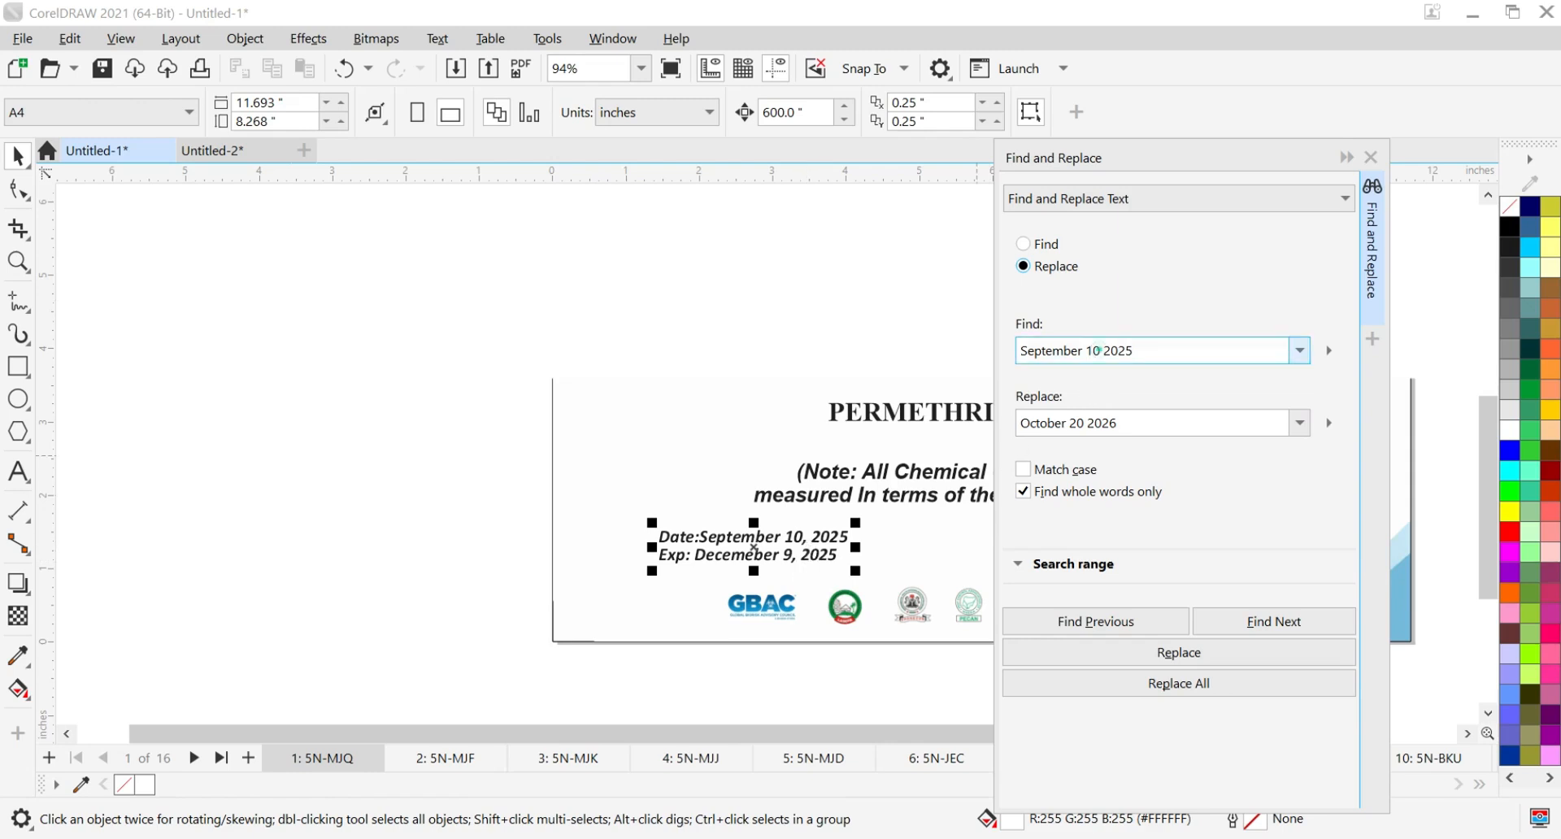
click(1099, 350)
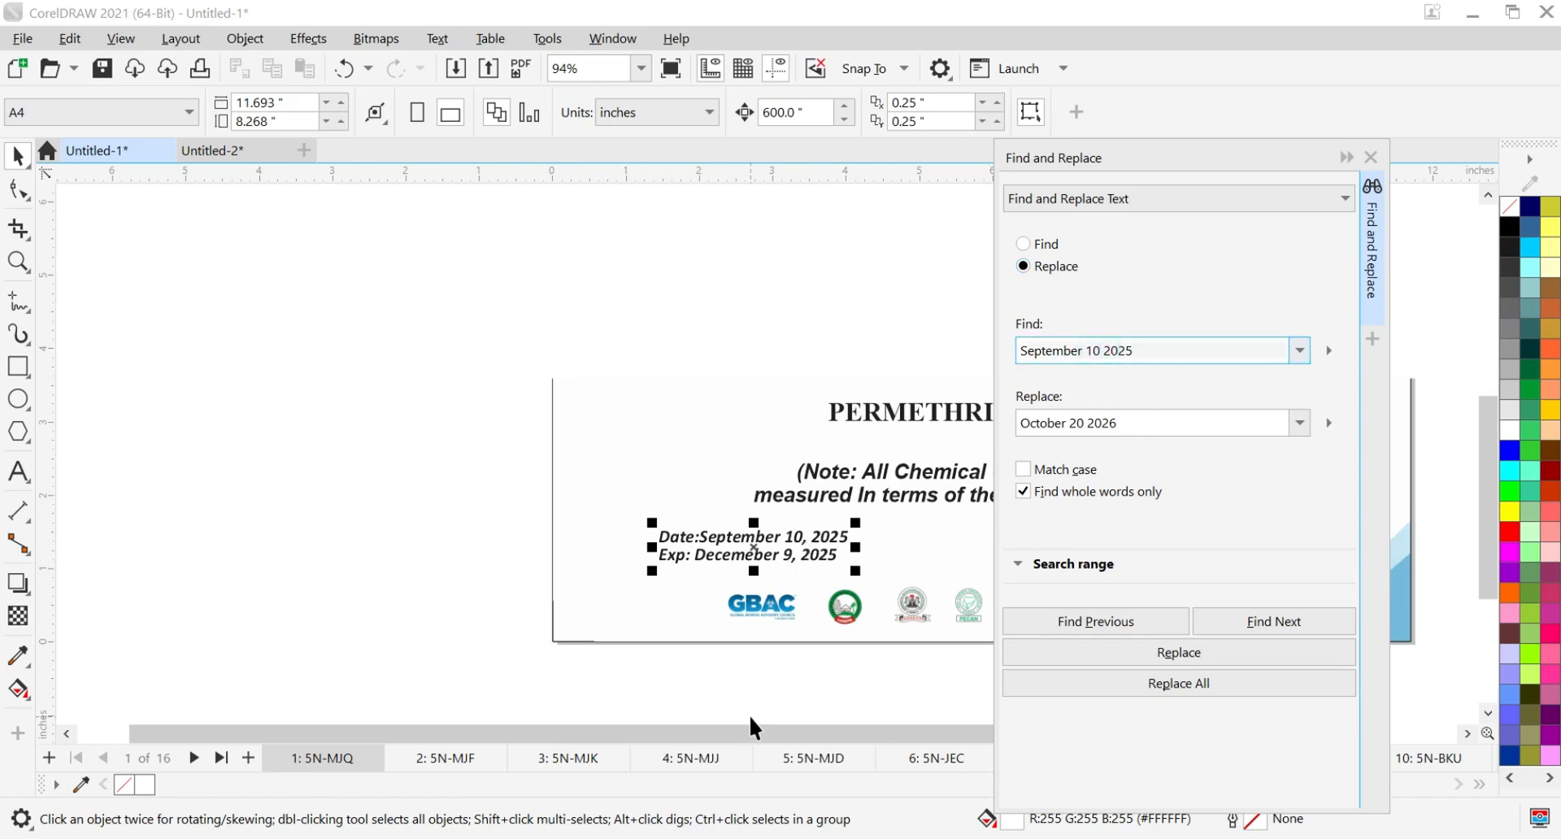
text(,)
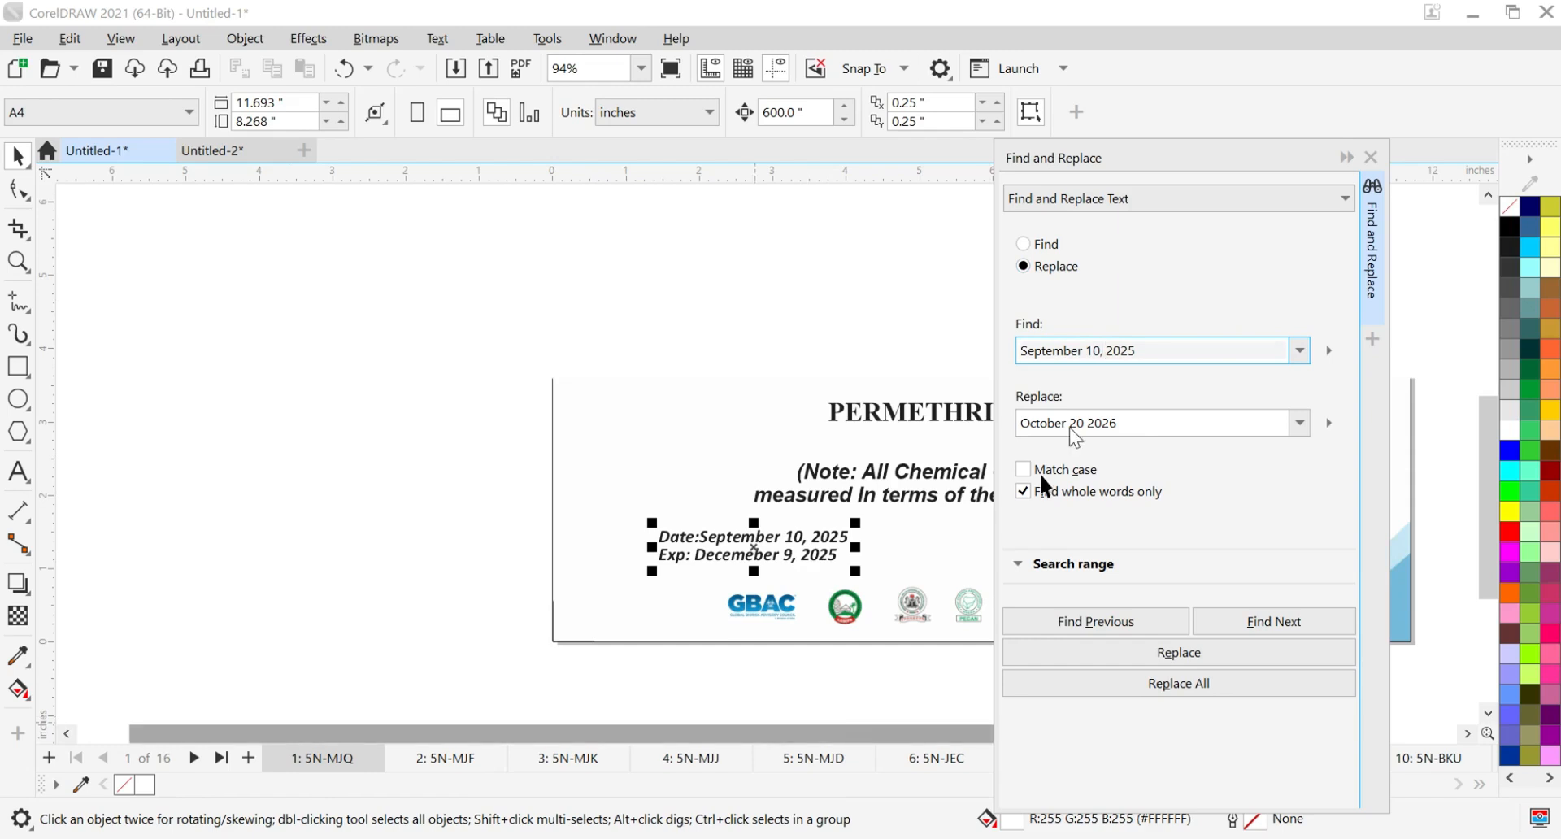
click(1081, 424)
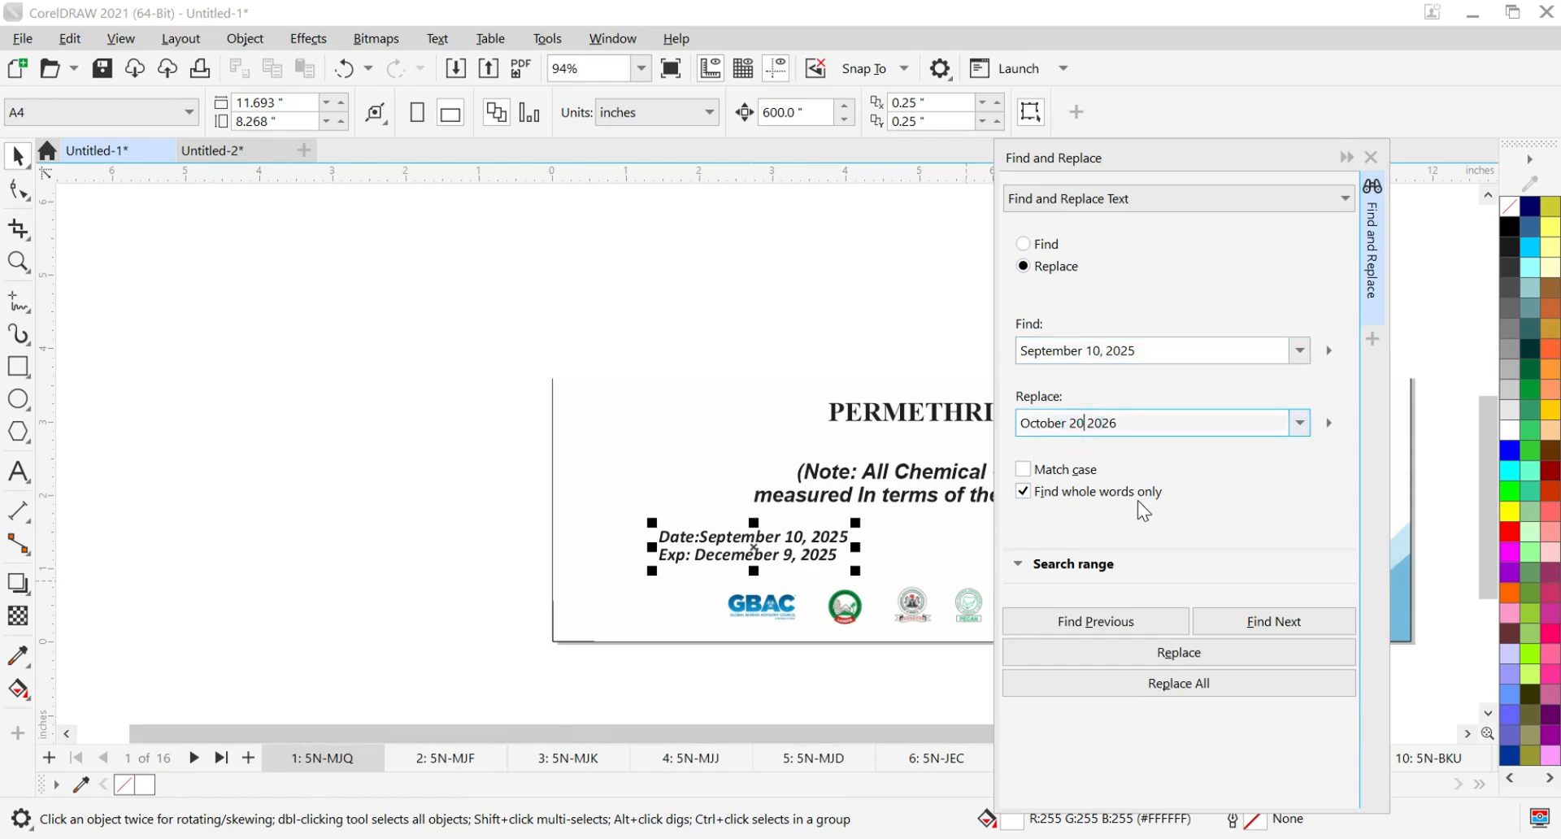
text(,)
Step: Replace all occurrences of the September date throughout the document and close Find and Replace
click(1190, 689)
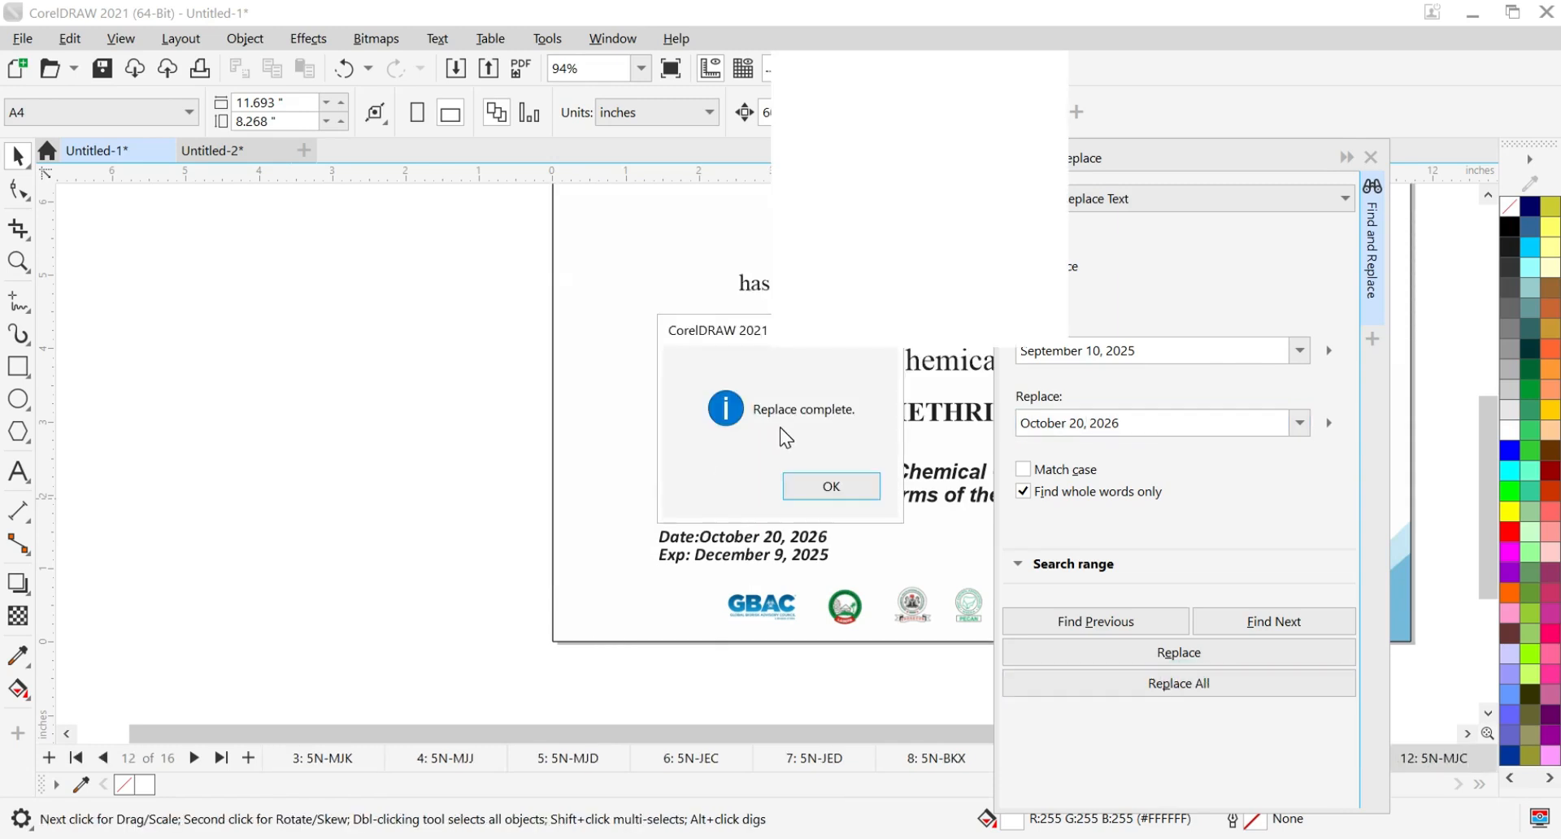
click(831, 486)
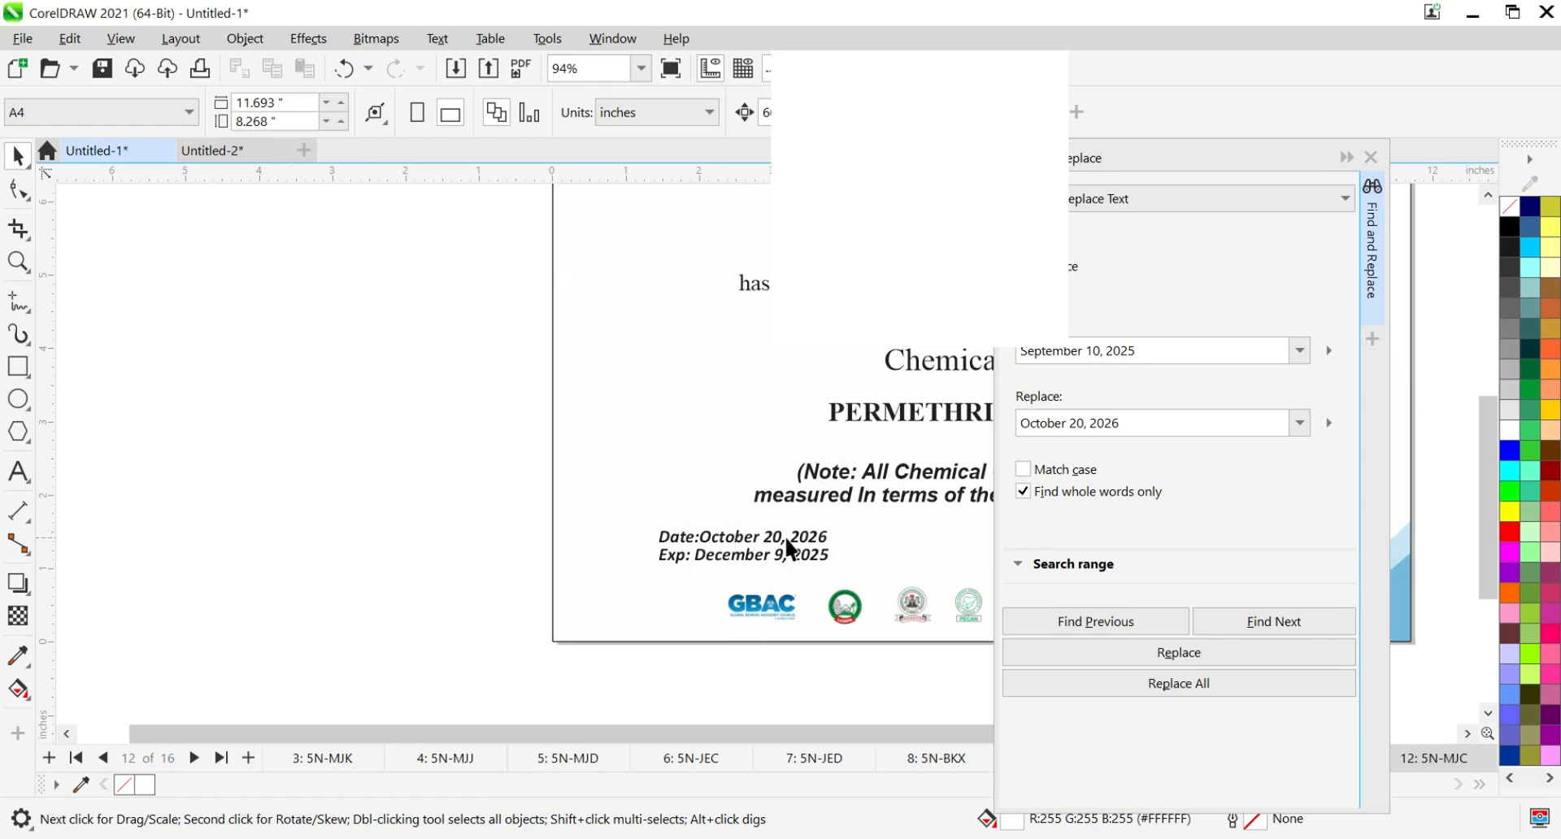
click(1373, 159)
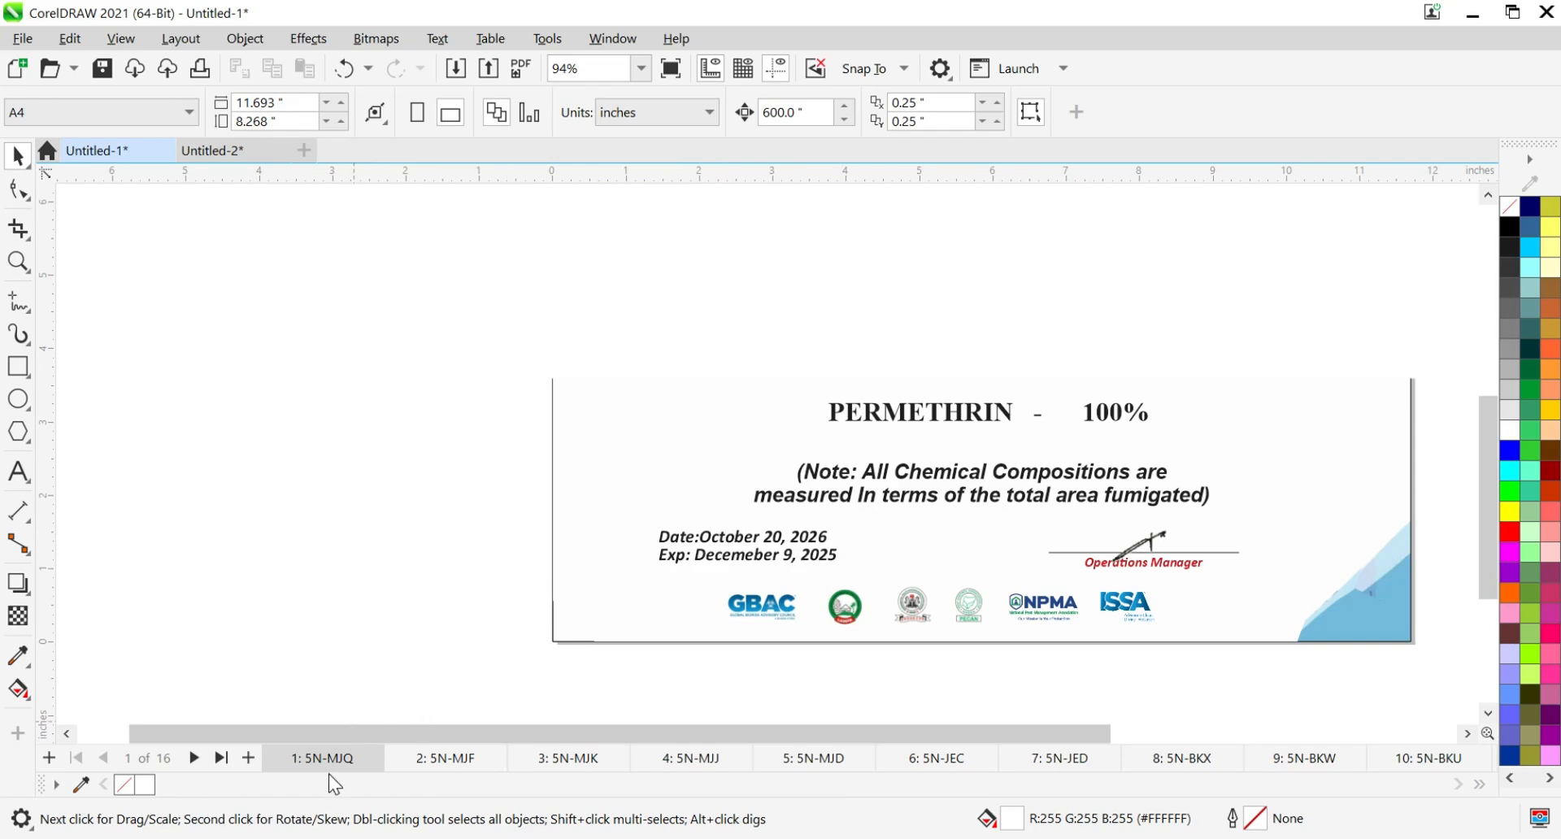
Step: Check the certificate date on pages 2, 3 and 4
click(440, 756)
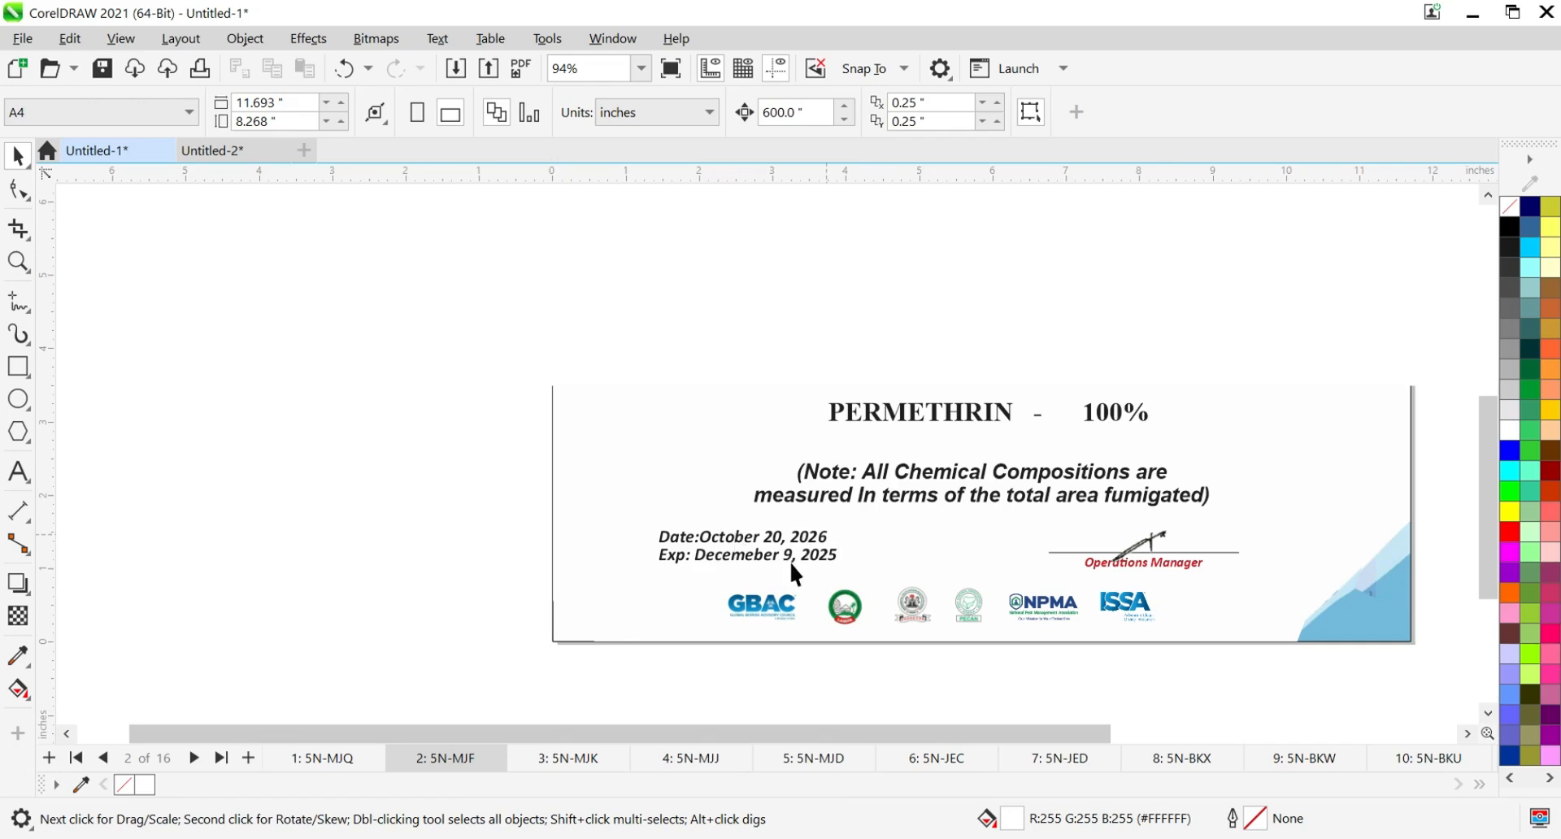
click(541, 760)
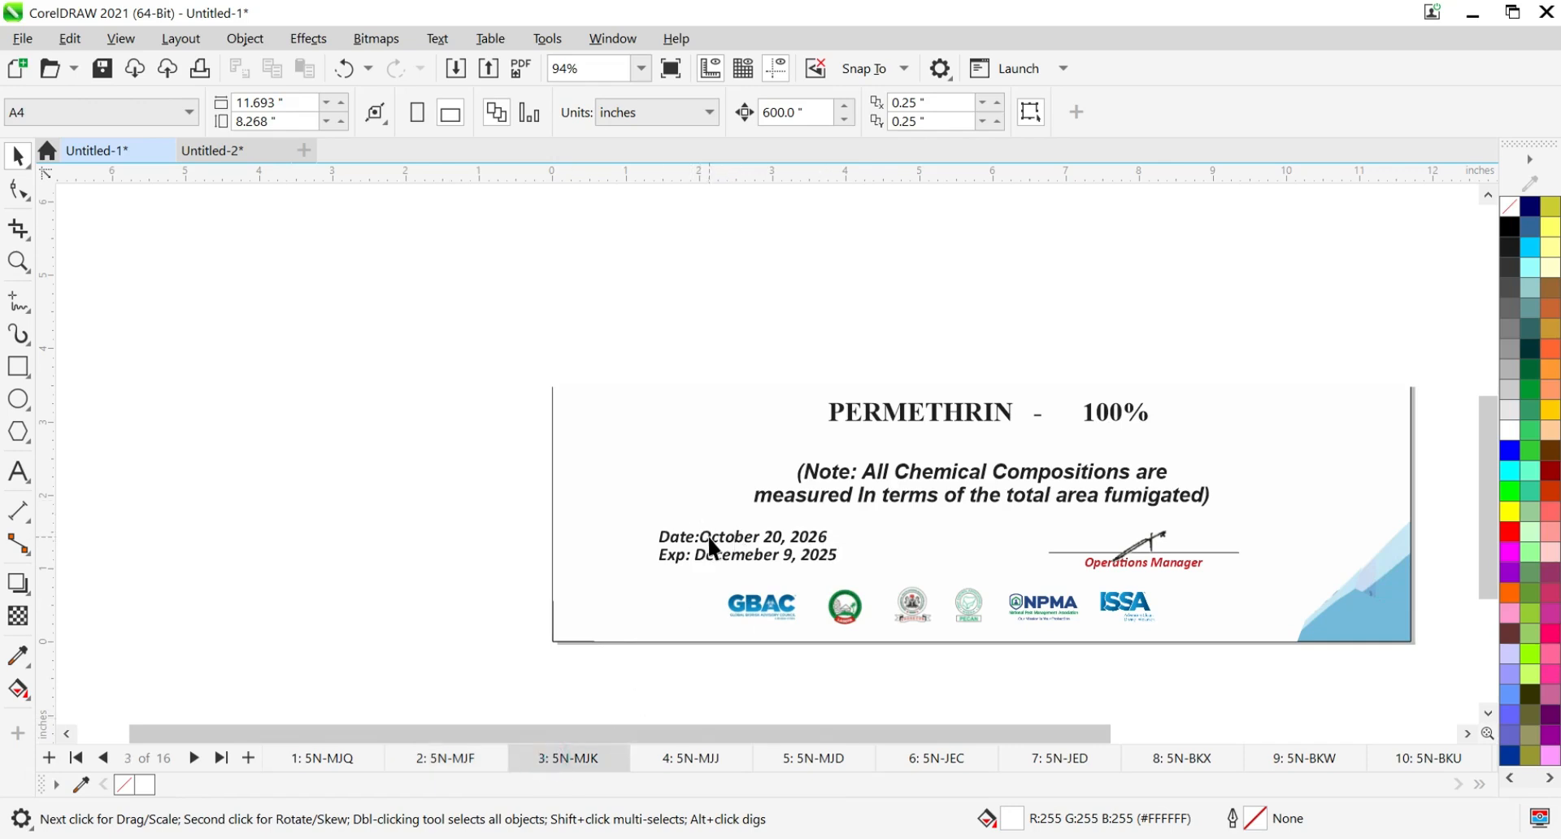
click(687, 757)
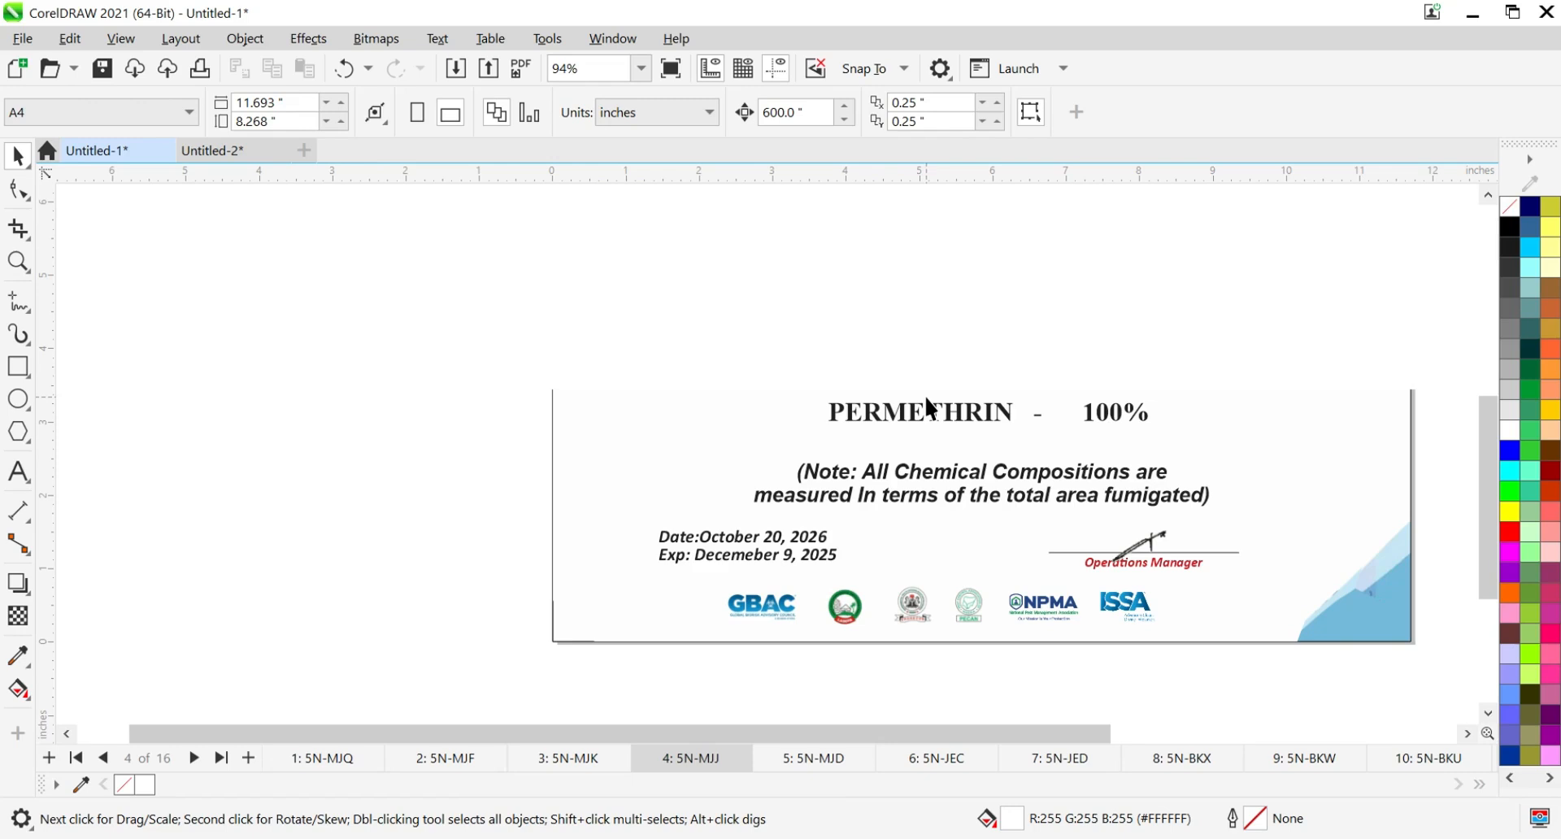
click(597, 356)
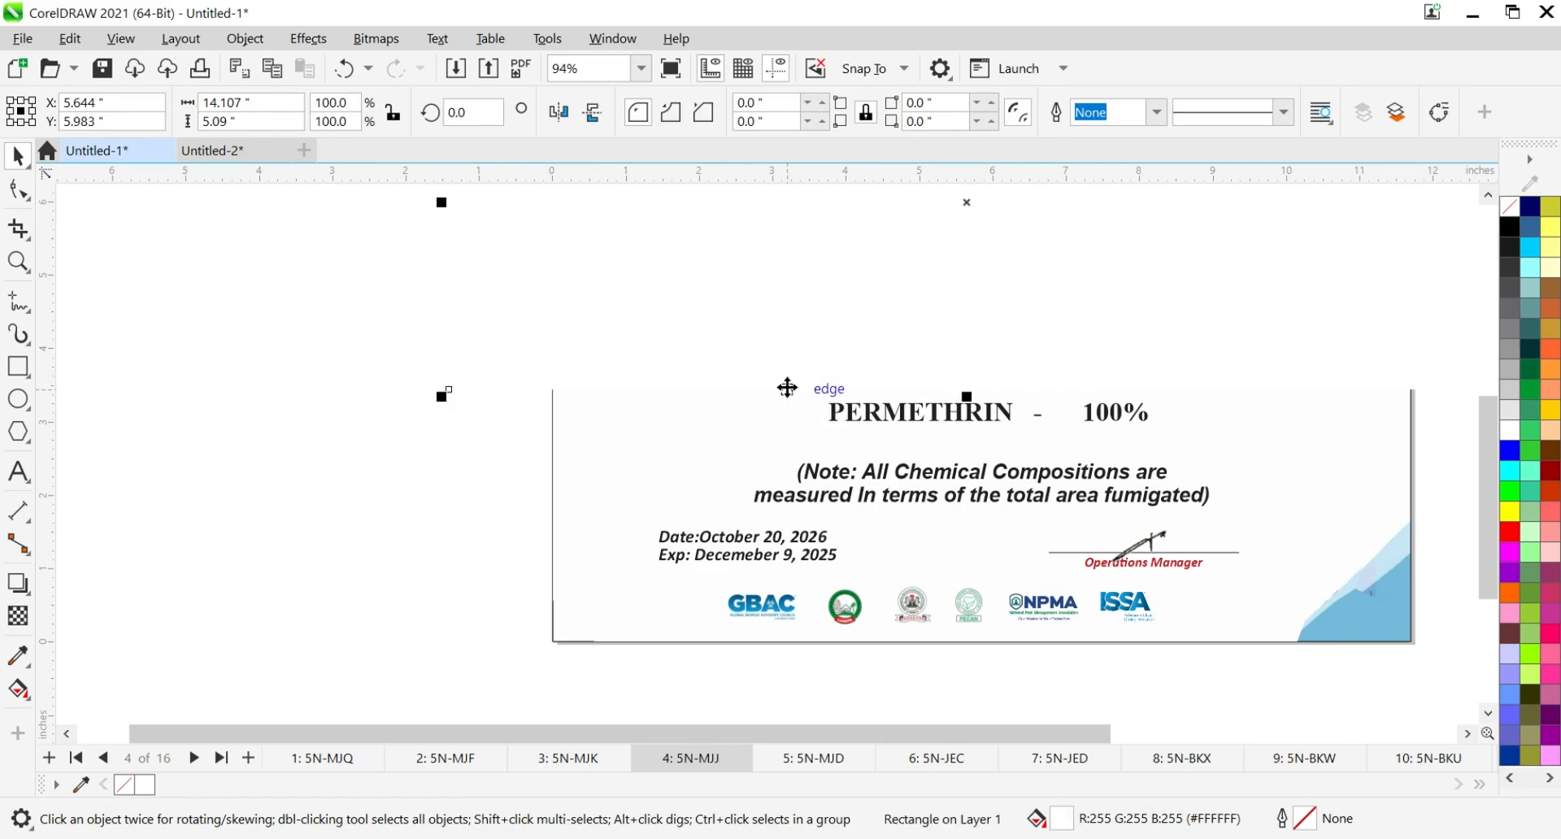
scroll(787, 387, down, 1)
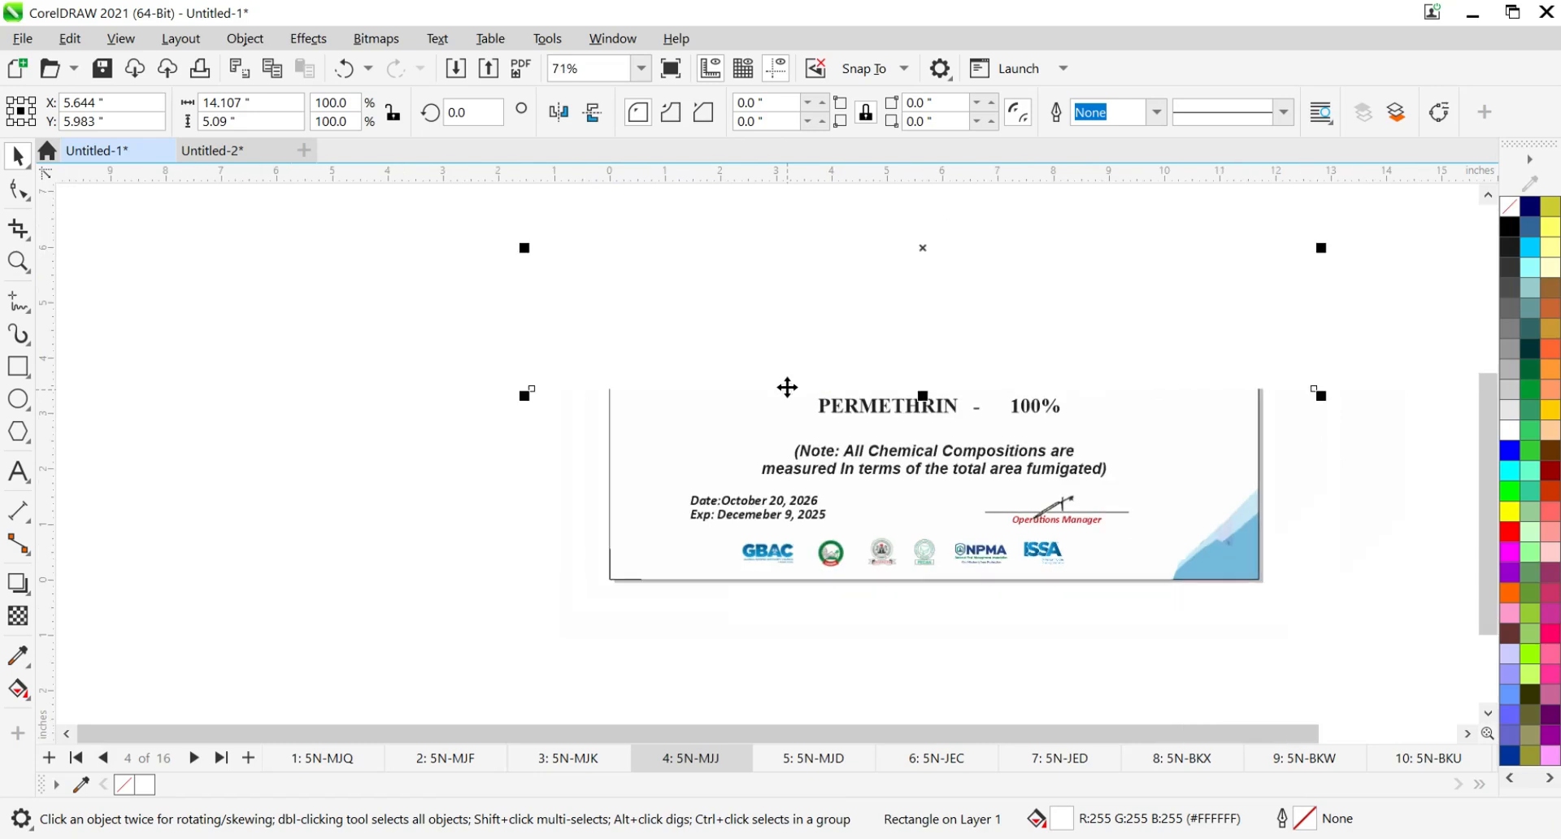
scroll(787, 387, up, 1)
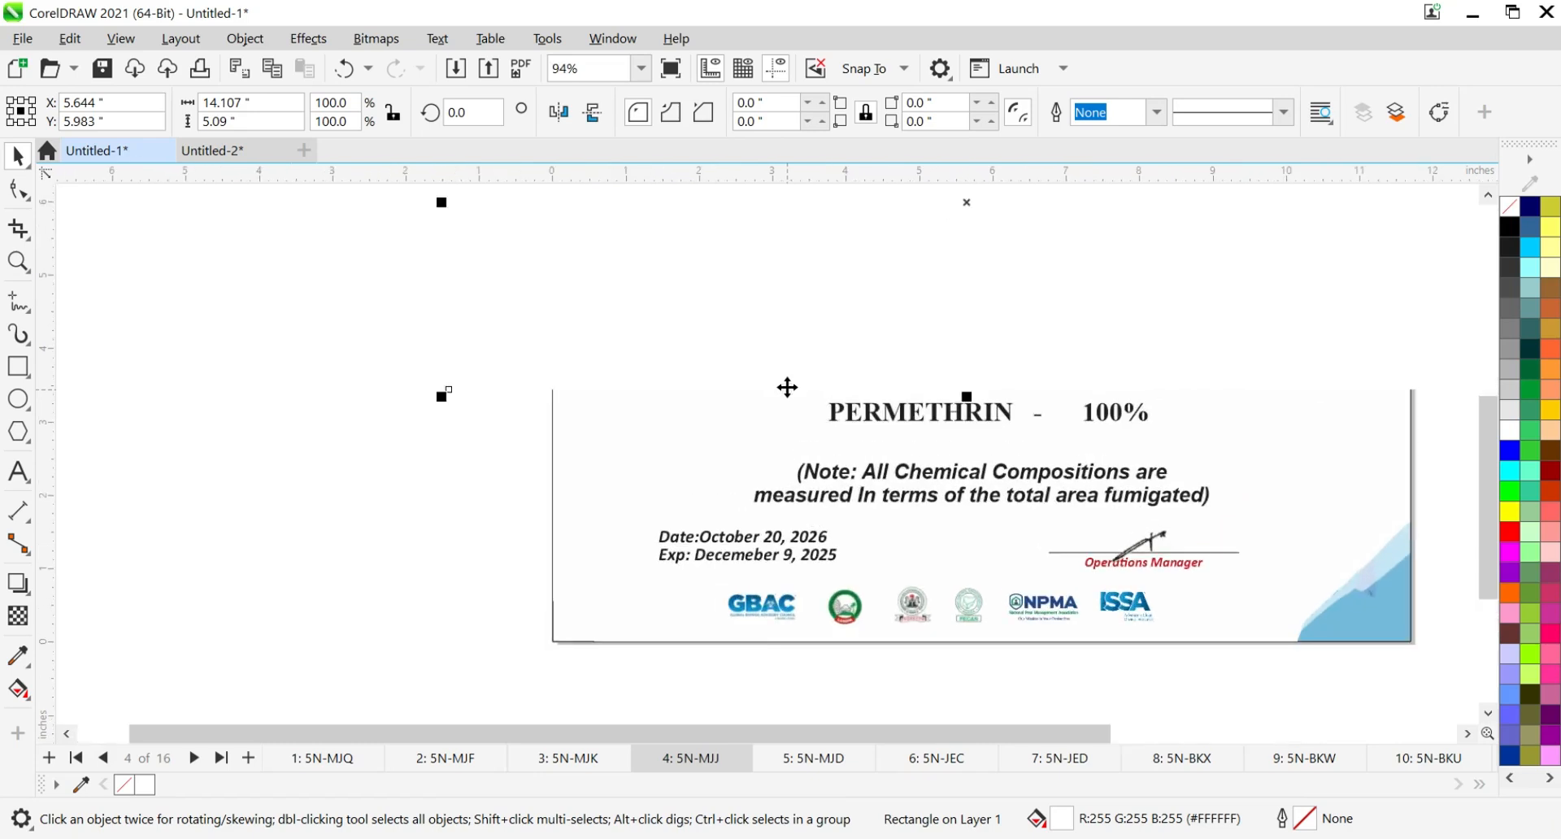